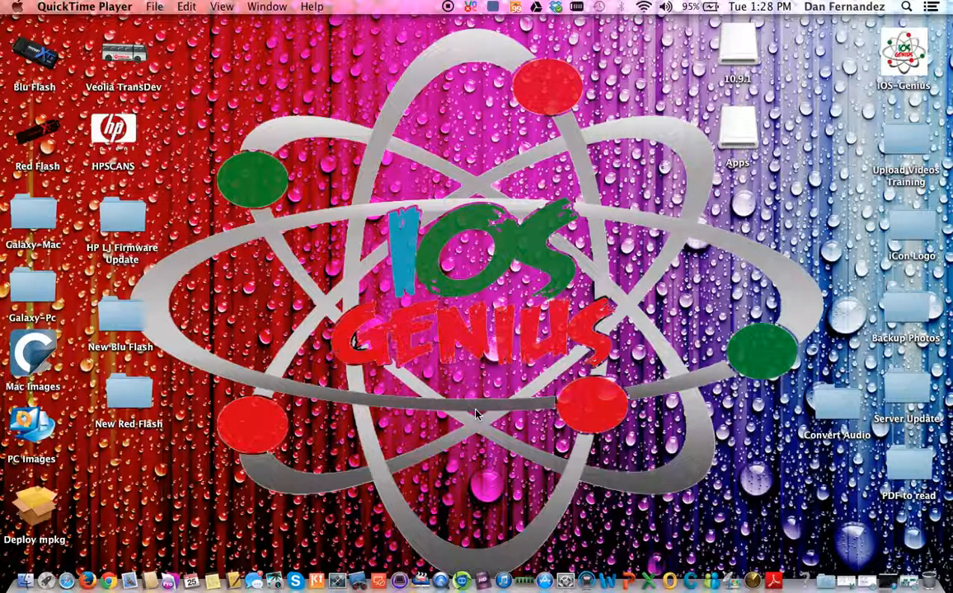
Step: Open the Printers & Scanners preferences and bring up the list of printers available to add, showing the NTA copier entries
left_click(565, 581)
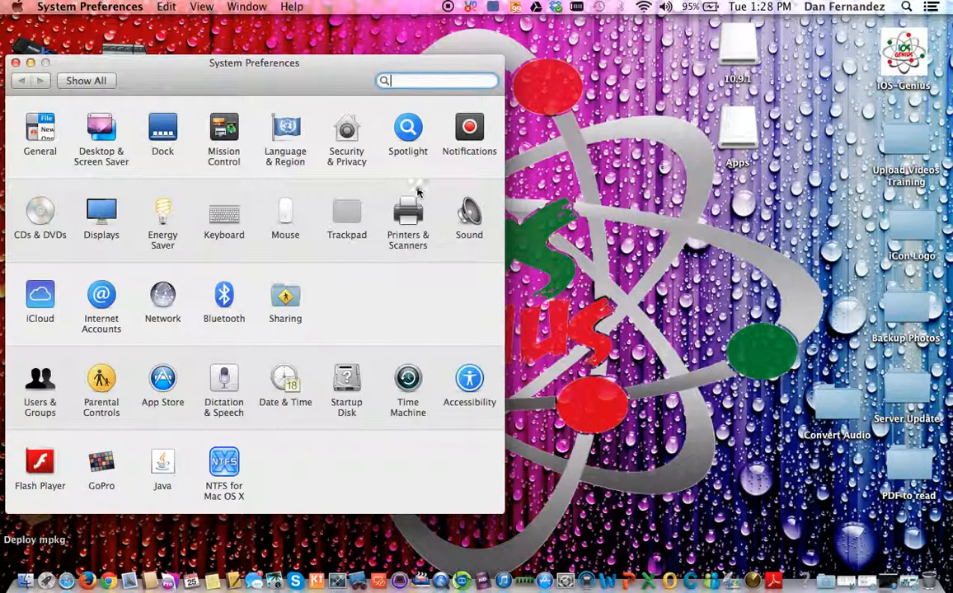
left_click(407, 210)
left_click_drag(241, 78, 466, 73)
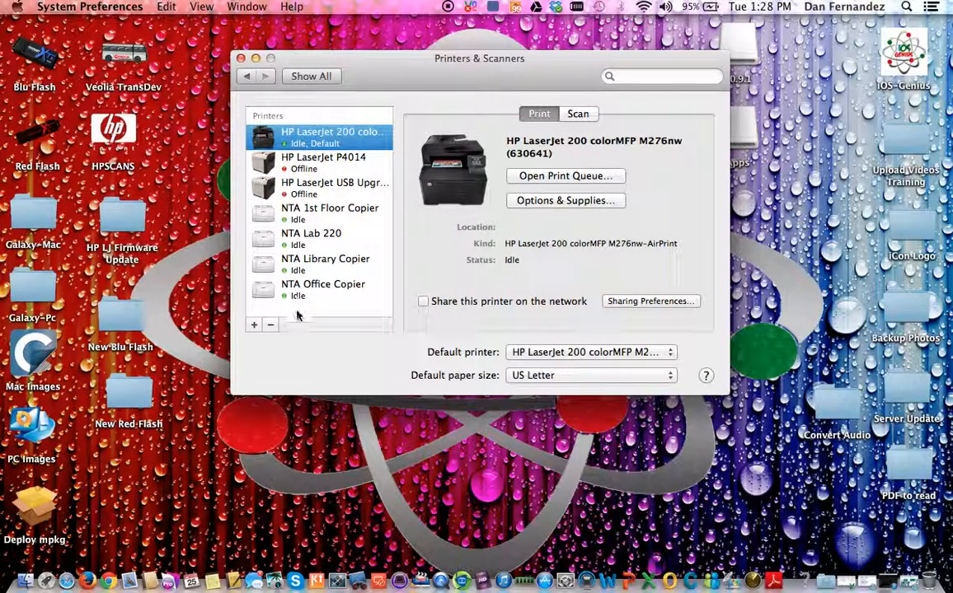
left_click(254, 325)
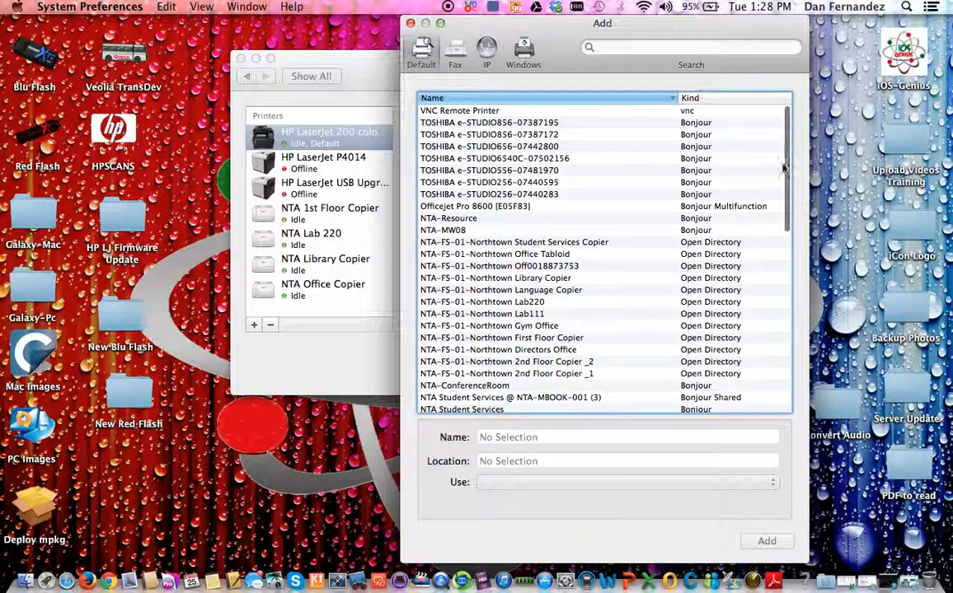
left_click_drag(787, 161, 765, 285)
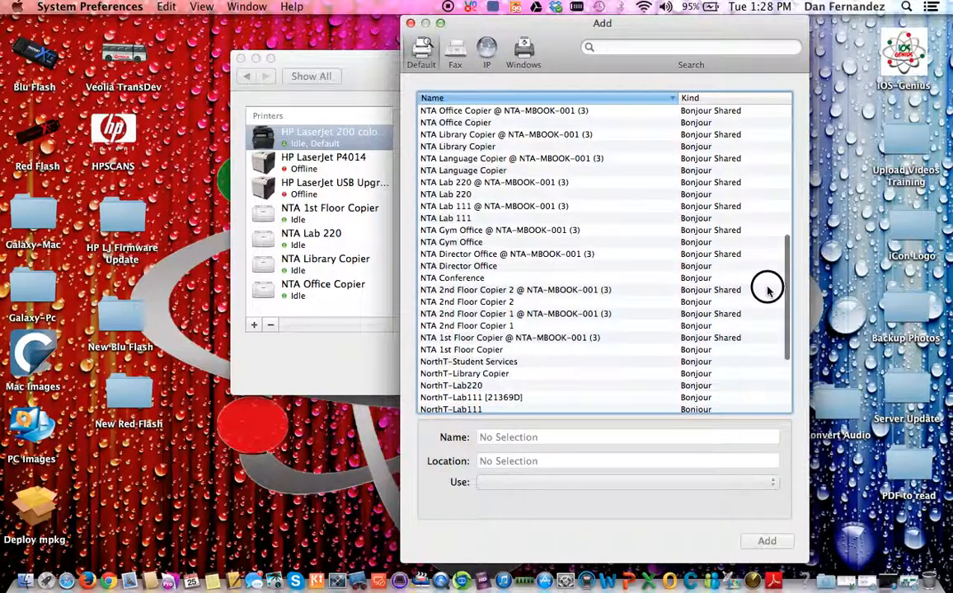
Step: Compare the details of the NTA Office Copier Bonjour entry with its Bonjour Shared duplicate from NTA-MBOOK-001 (3)
left_click(453, 122)
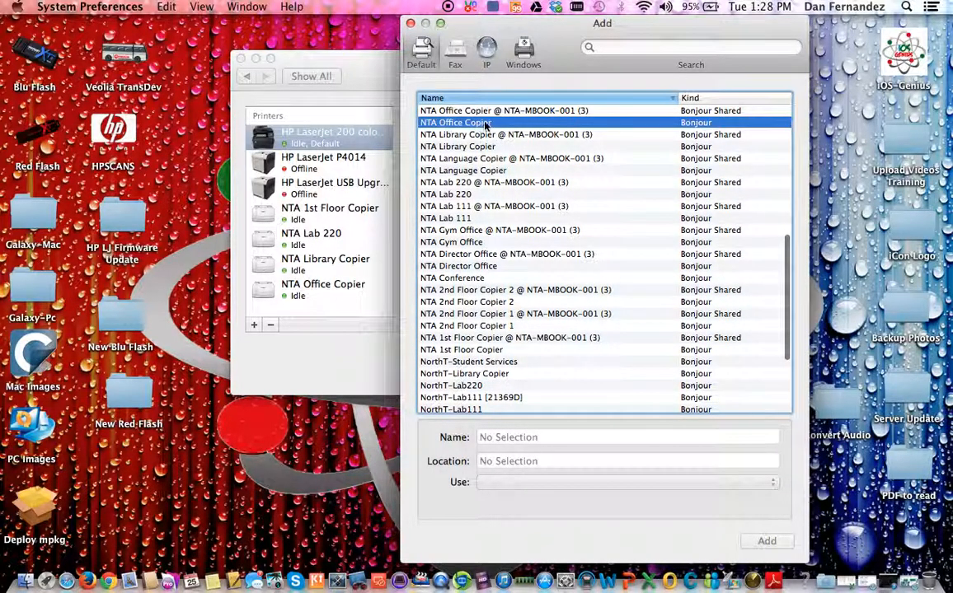
left_click(528, 112)
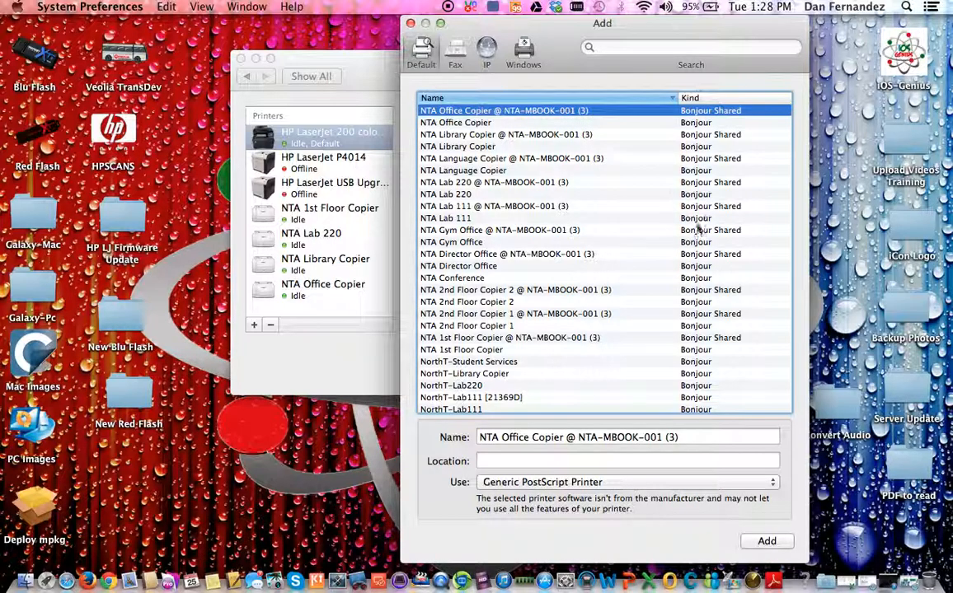
left_click(479, 122)
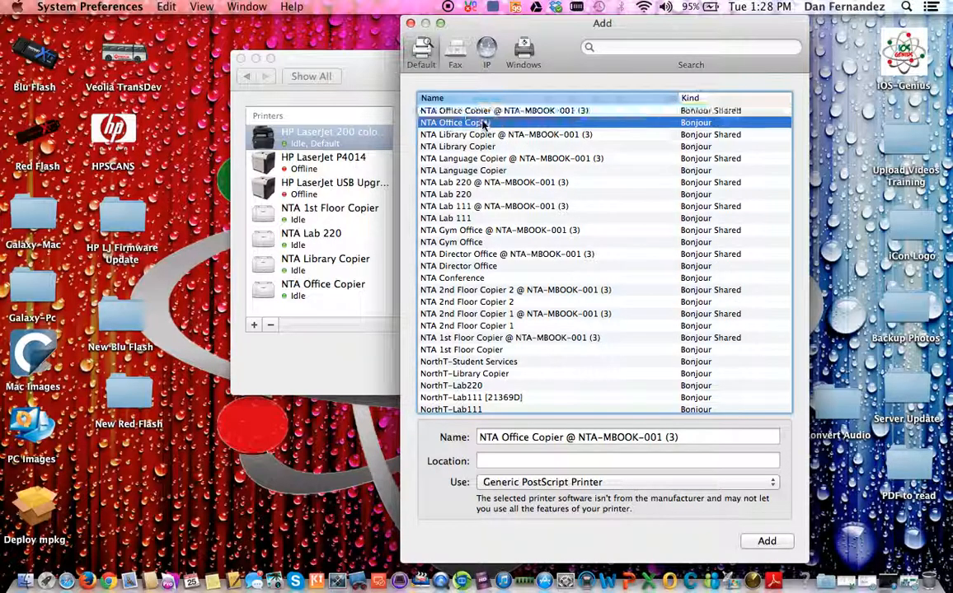
left_click(527, 112)
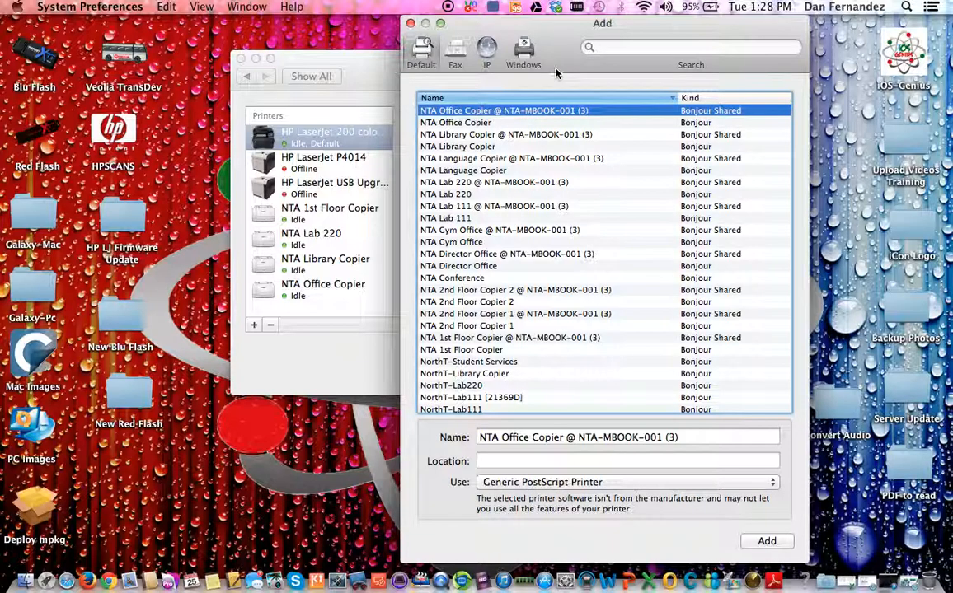
left_click_drag(555, 73, 536, 66)
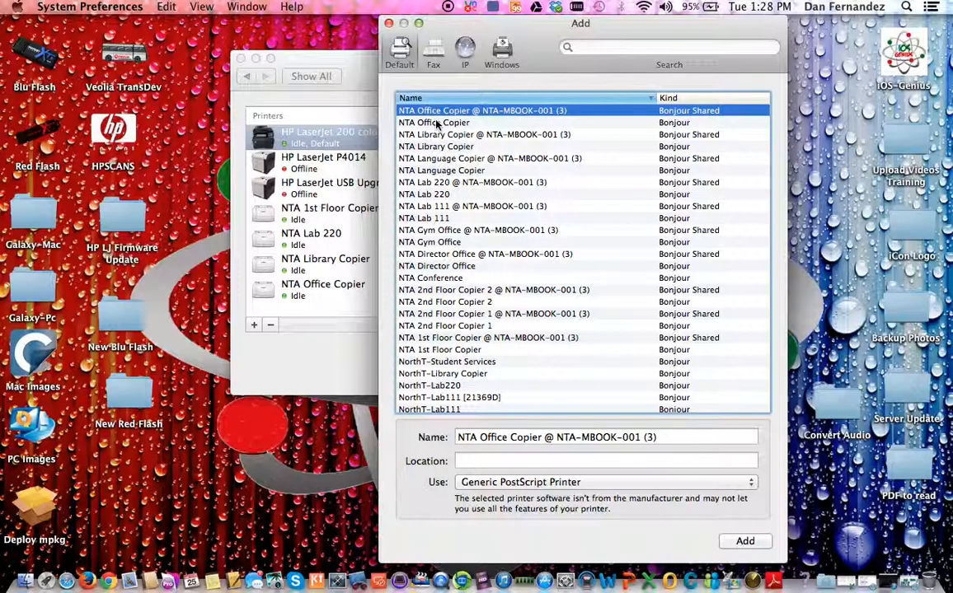
Step: Compare the details of the NTA 2nd Floor Copier 2 Bonjour entry with its Bonjour Shared duplicate from NTA-MBOOK-001 (3)
left_click(546, 291)
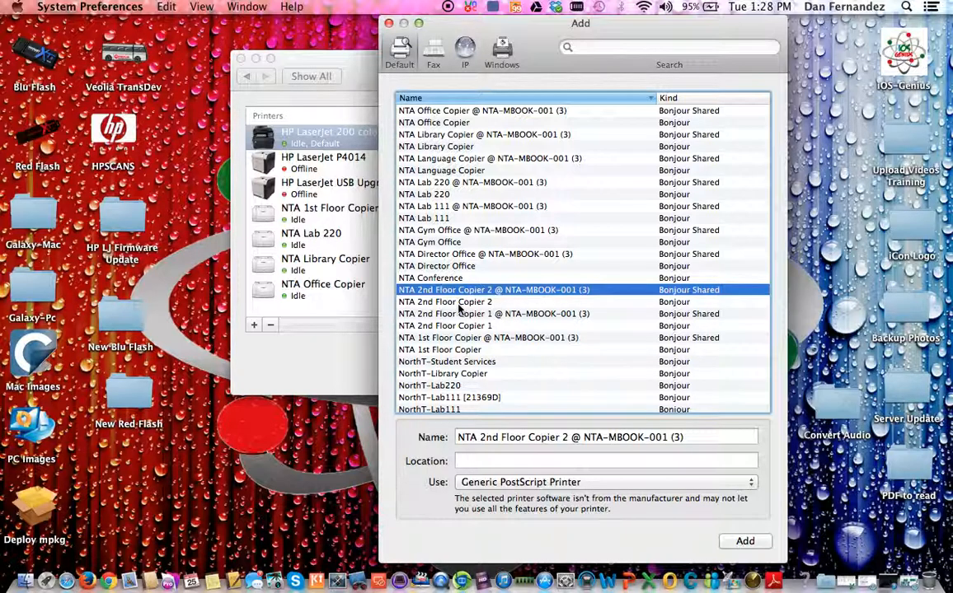
left_click(522, 299)
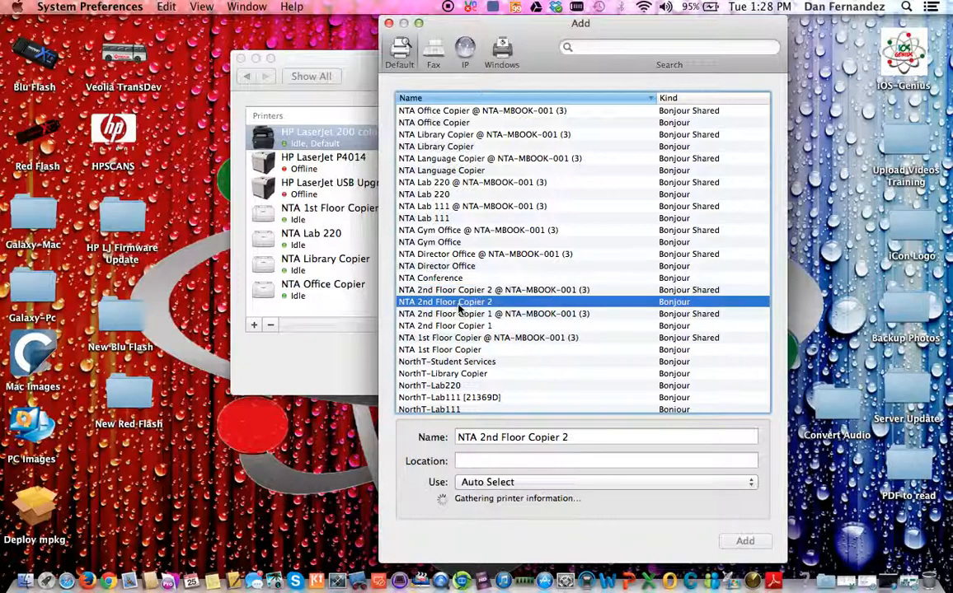
left_click(528, 291)
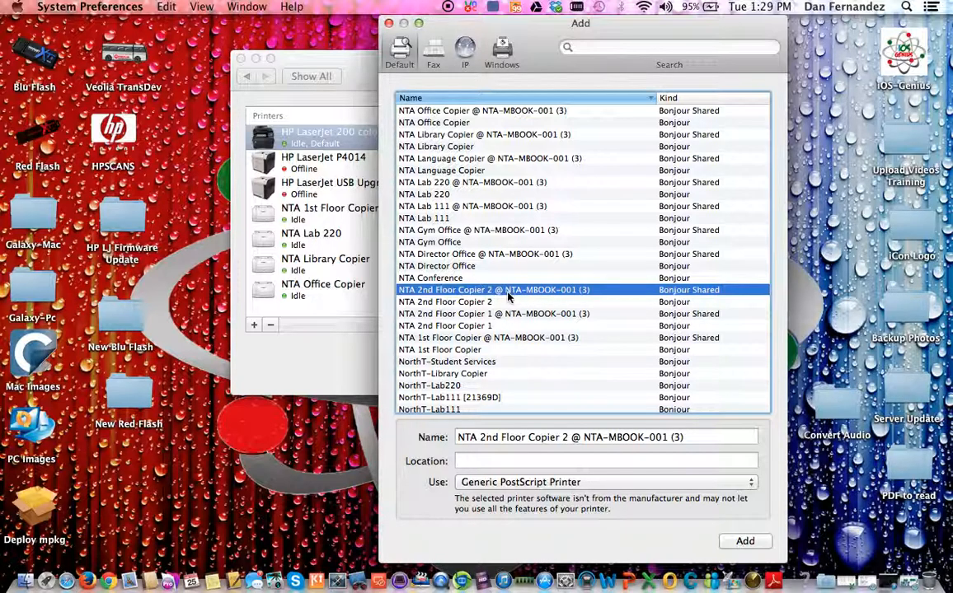
left_click(449, 302)
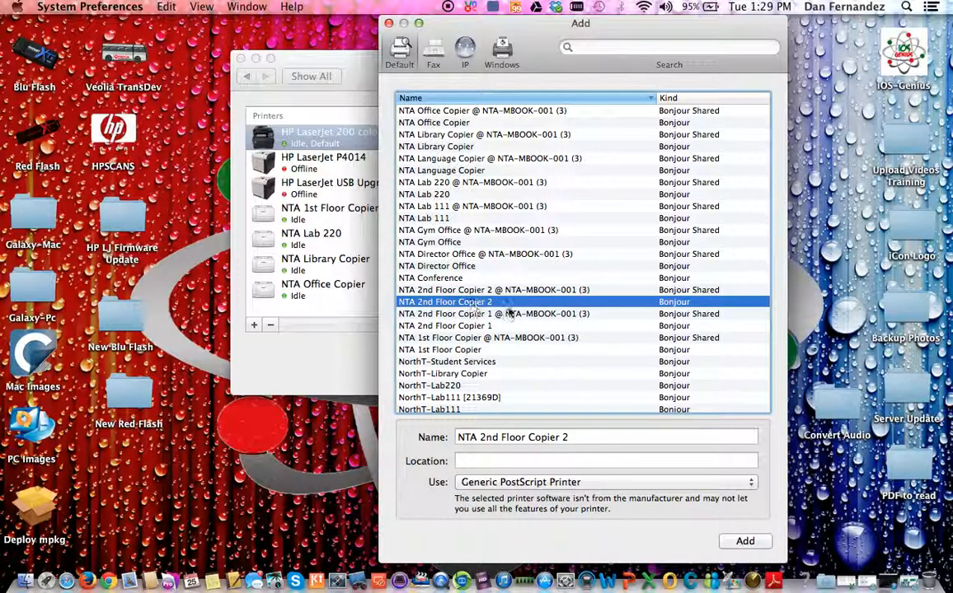
left_click(449, 290)
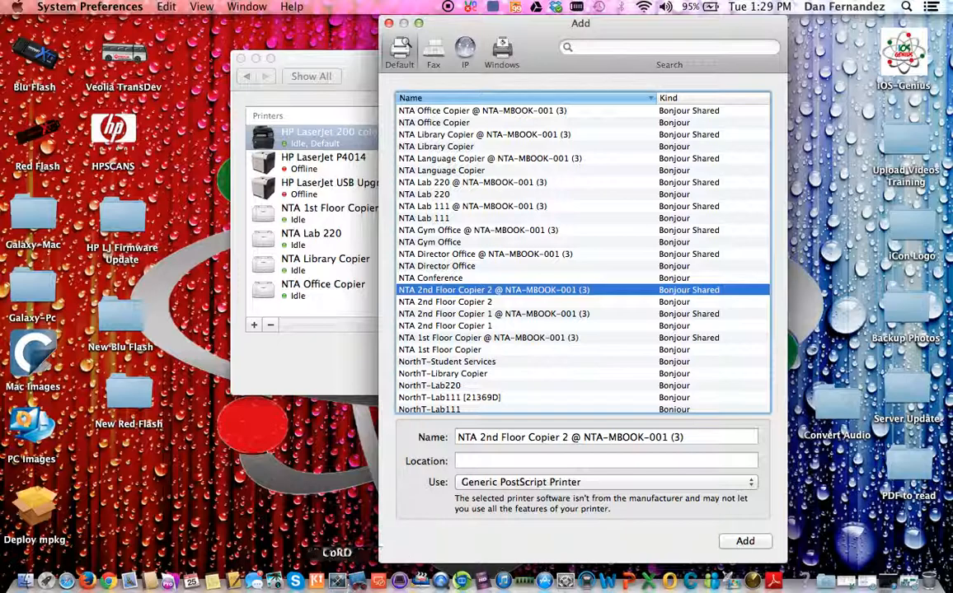
Step: Switch to Remote Desktop, move the printer list clear of its window, and run the Northtown #1 network scanner
left_click(359, 583)
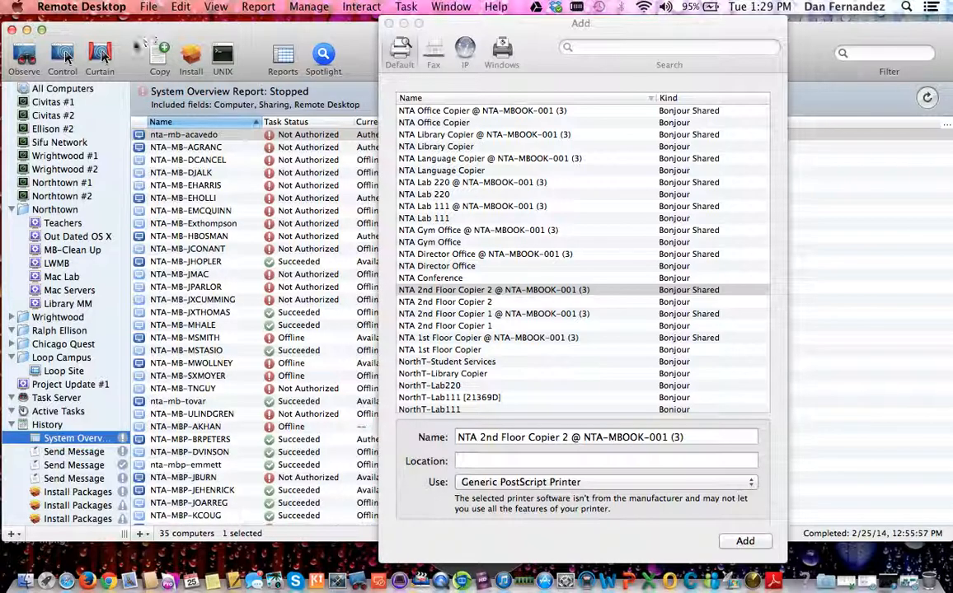
left_click(484, 28)
left_click_drag(485, 28, 728, 29)
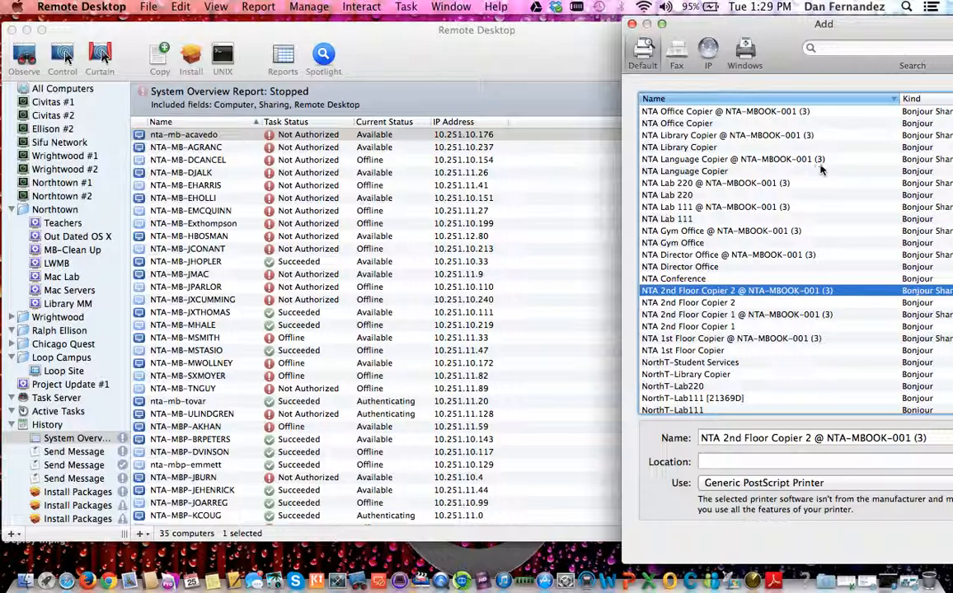
left_click(447, 56)
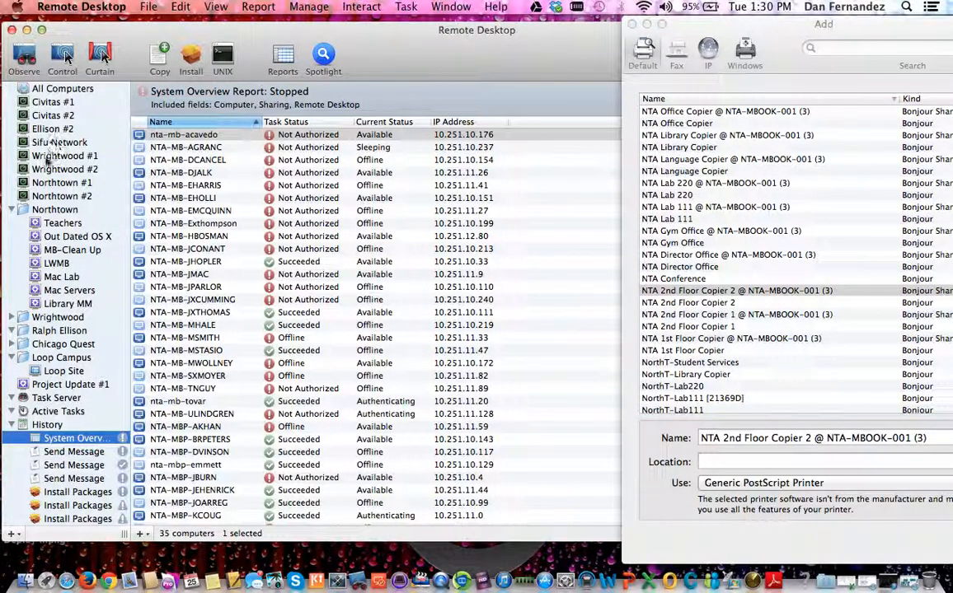
left_click(58, 185)
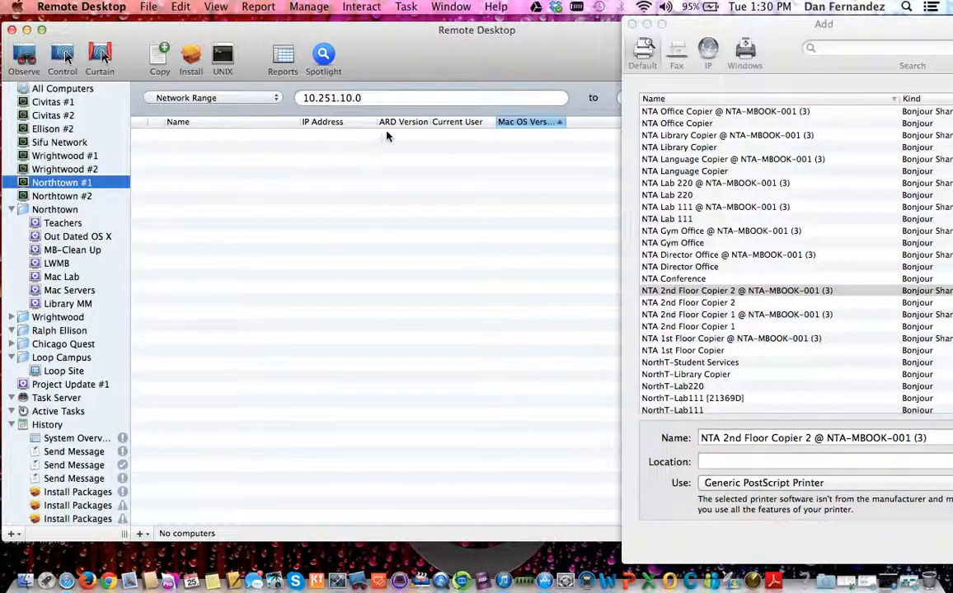
Step: Filter the Northtown #1 scan for nta-mbook-001 and bring the computer list back into view
left_click_drag(483, 68, 47, 94)
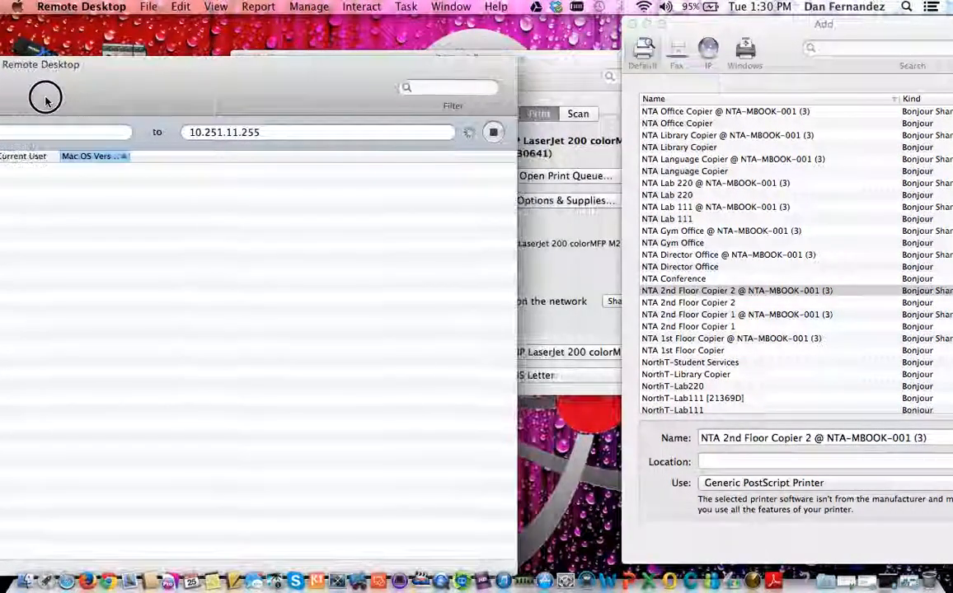
left_click(442, 86)
type("nta")
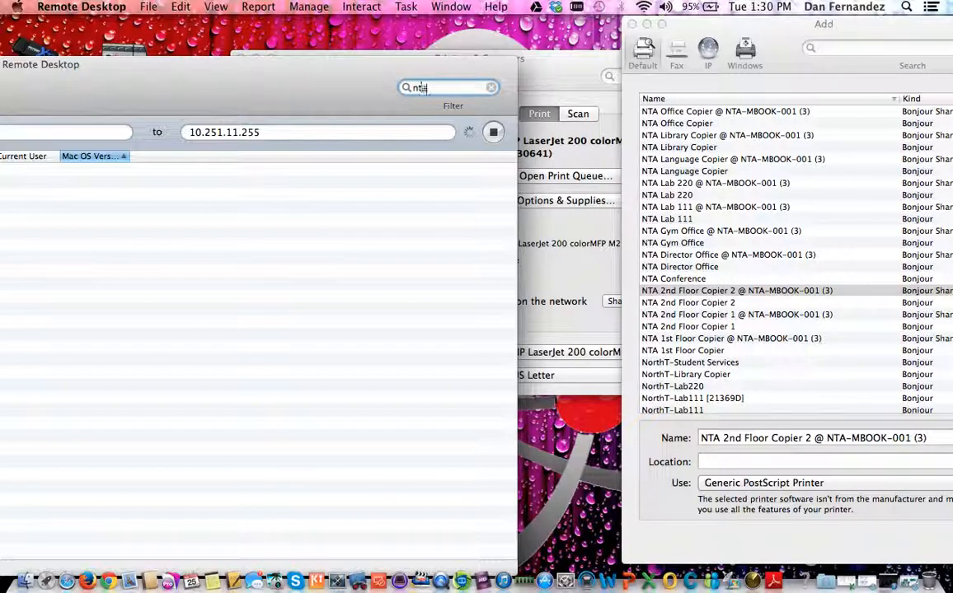
type("-mbook-001")
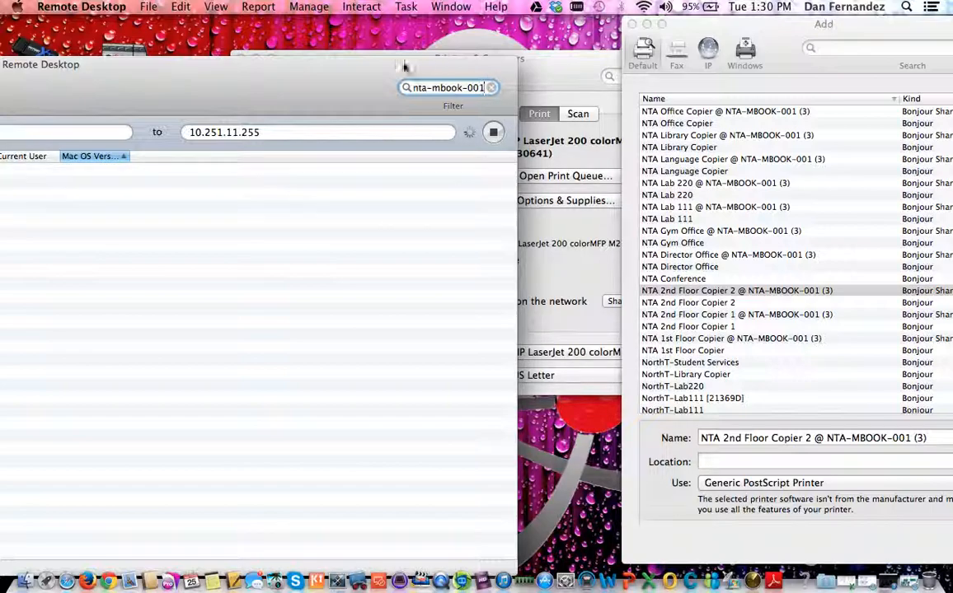
left_click(72, 89)
left_click_drag(72, 89, 153, 64)
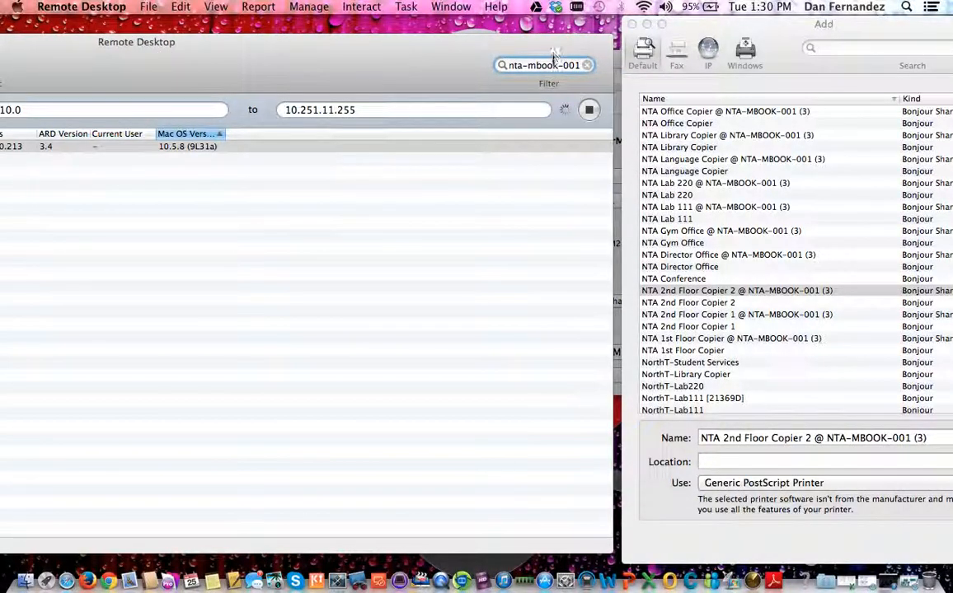
left_click_drag(257, 70, 585, 46)
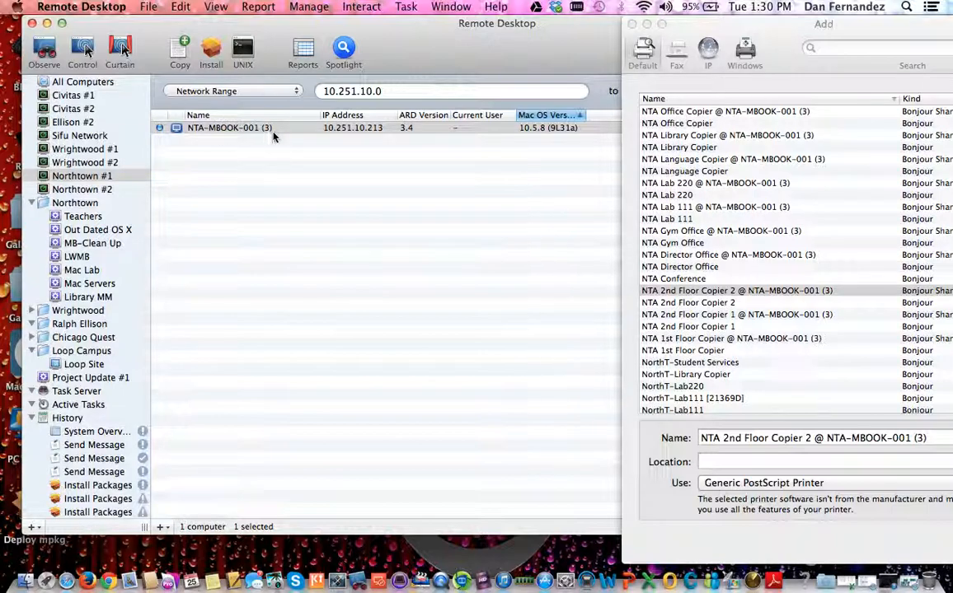
Step: Start a remote control session on NTA-MBOOK-001 (3) and place its window so the whole remote screen is visible
left_click(246, 128)
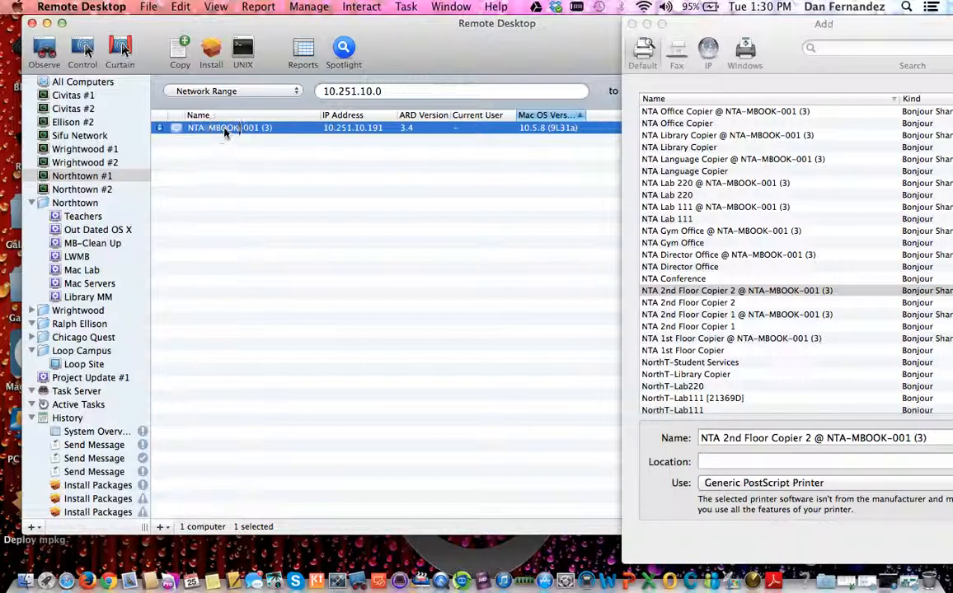
left_click(85, 52)
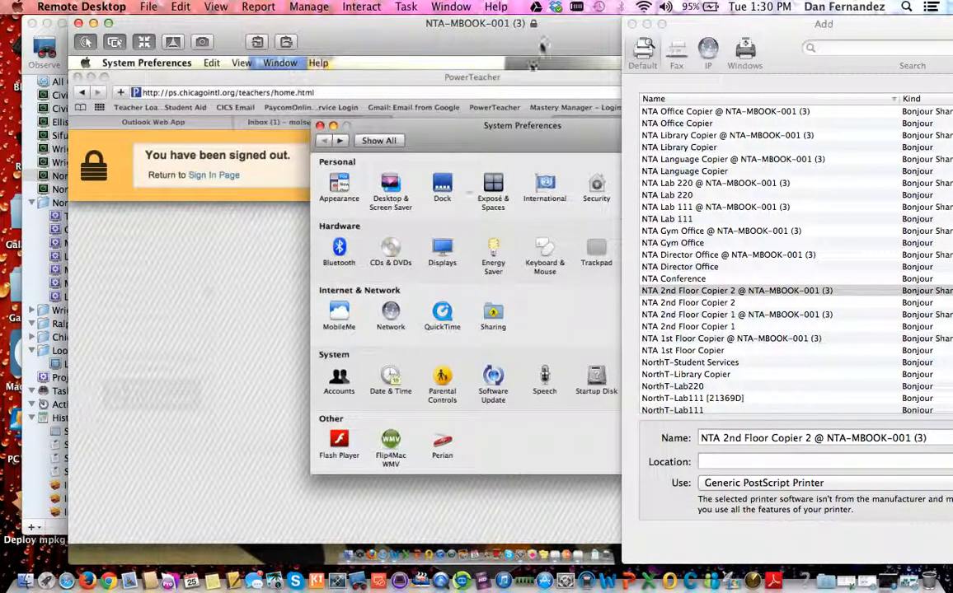
left_click(630, 26)
left_click_drag(655, 45, 615, 39)
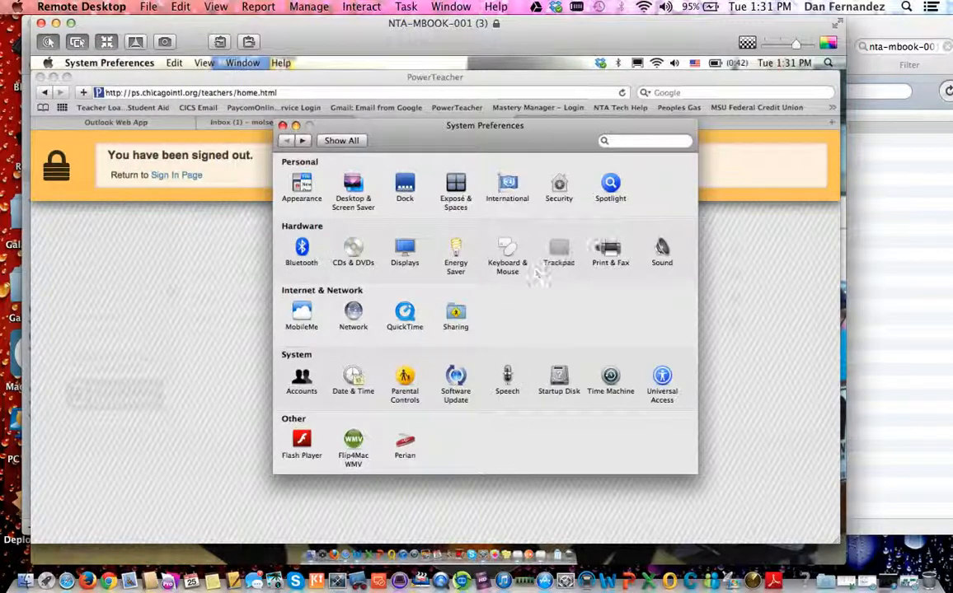
Step: Open Print & Fax on the remote Mac and check the sharing setting of the NTA Director, 1st Floor, 2nd Floor and Lab 111 printers
left_click(610, 252)
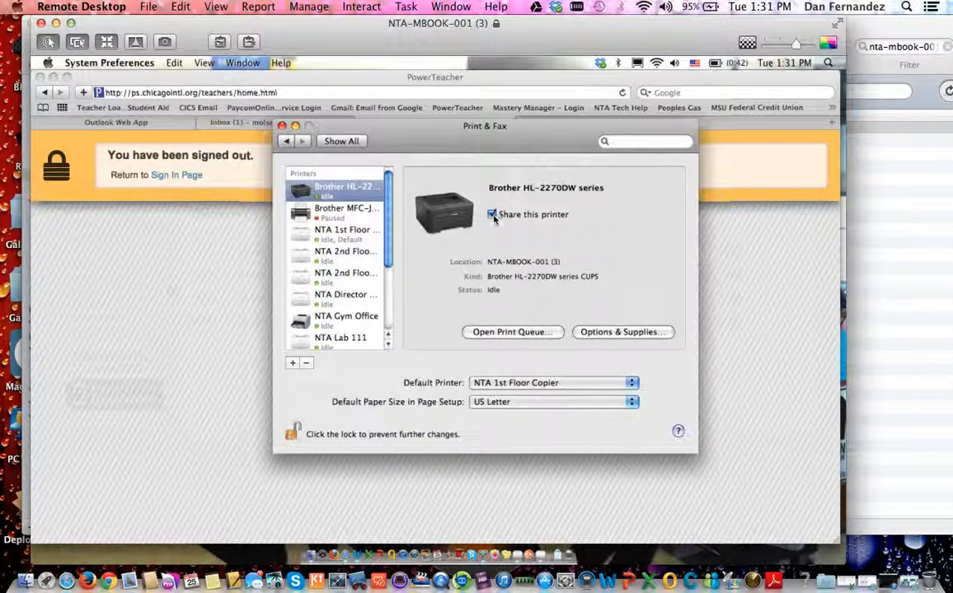
left_click(352, 301)
left_click(345, 234)
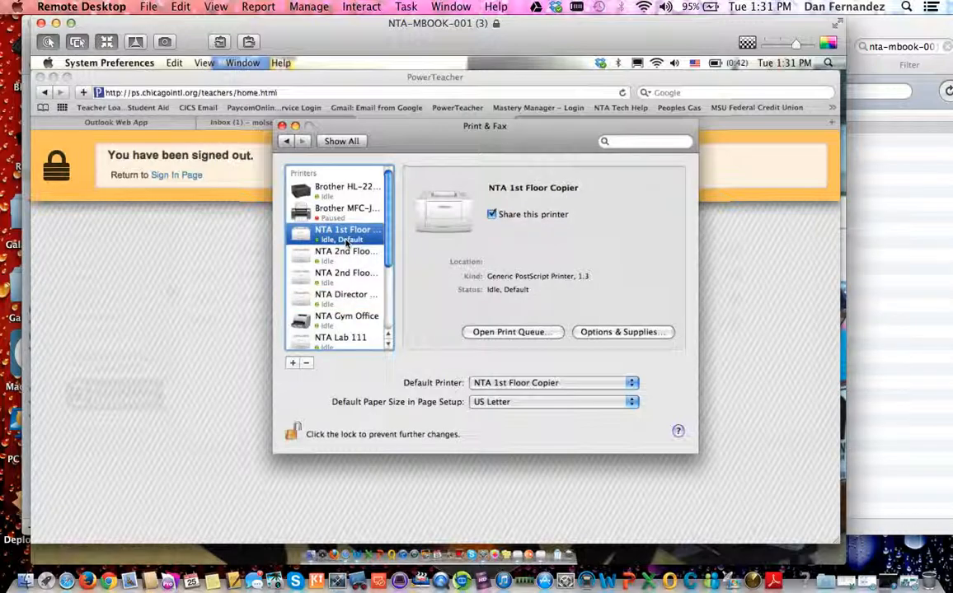
left_click(345, 255)
left_click(341, 337)
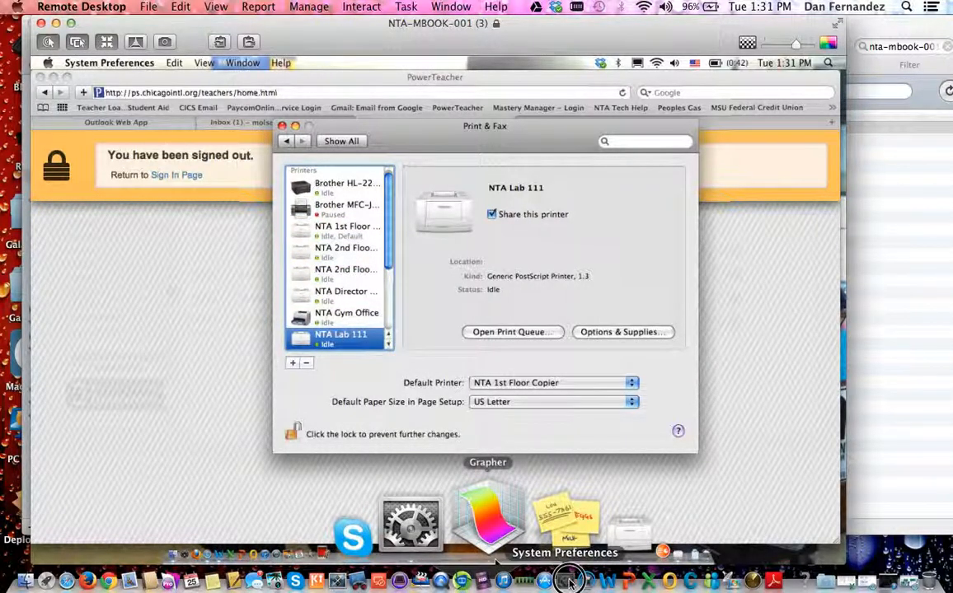
Step: Reopen the add-printer list in the local Printers & Scanners preferences and arrange the windows so the remote Print & Fax pane stays visible beside it
left_click(508, 580)
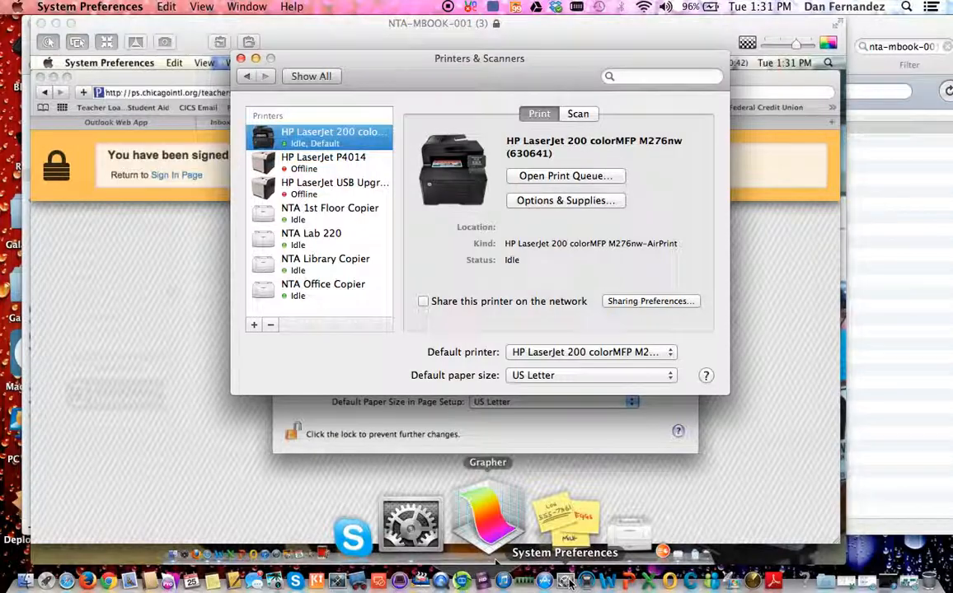
left_click(256, 326)
scroll(686, 353, "down", 5)
scroll(692, 360, "down", 5)
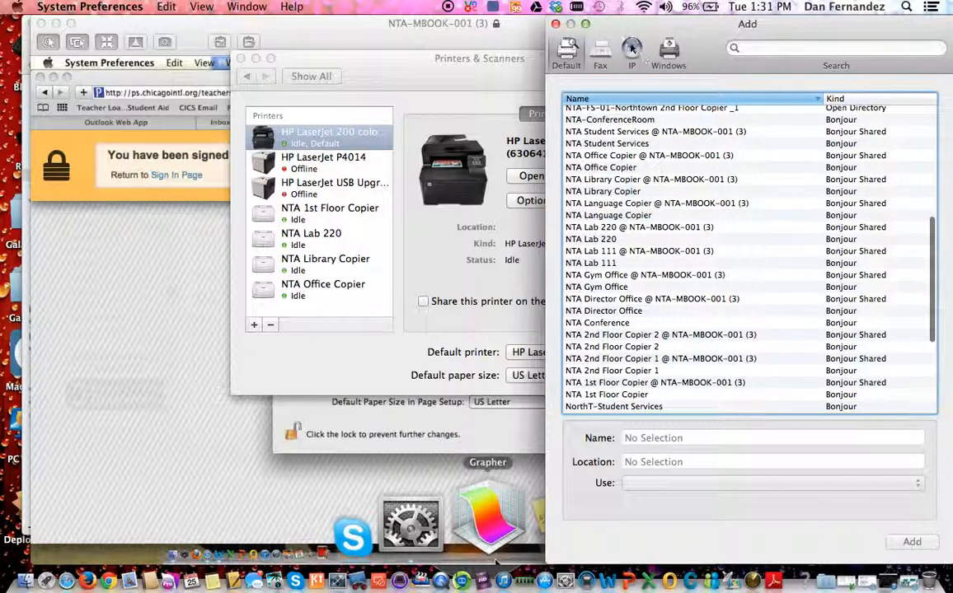
left_click_drag(629, 29, 788, 25)
left_click_drag(490, 73, 181, 20)
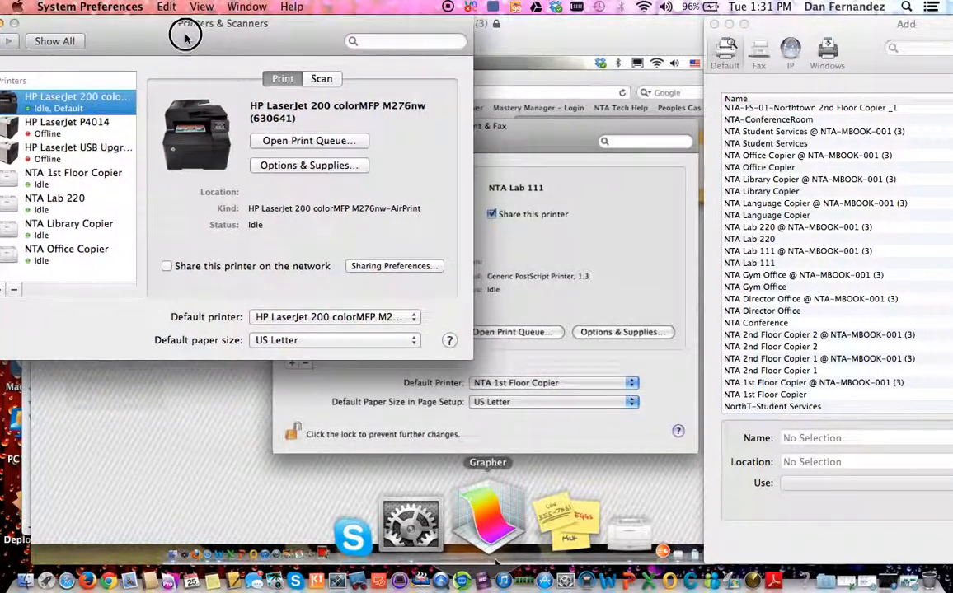
Step: Turn off sharing for the Brother HL-2270DW series printer on the remote Mac and turn it back on
left_click(490, 124)
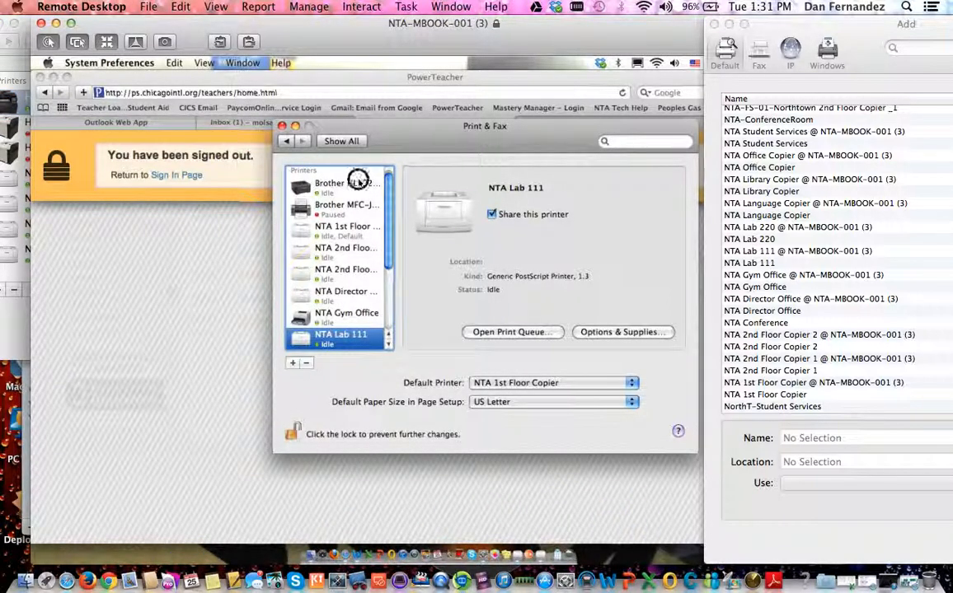
left_click(355, 189)
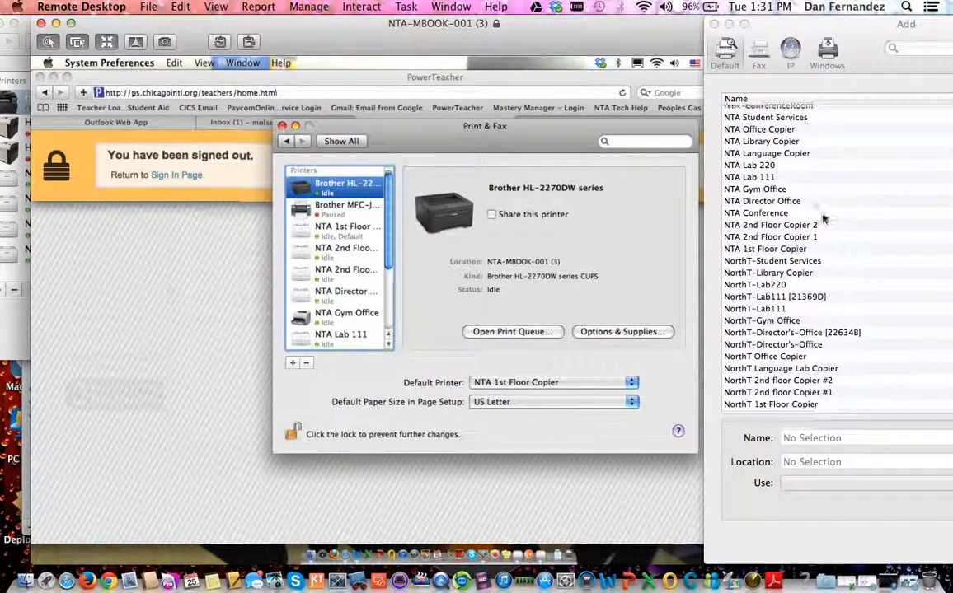
left_click(492, 216)
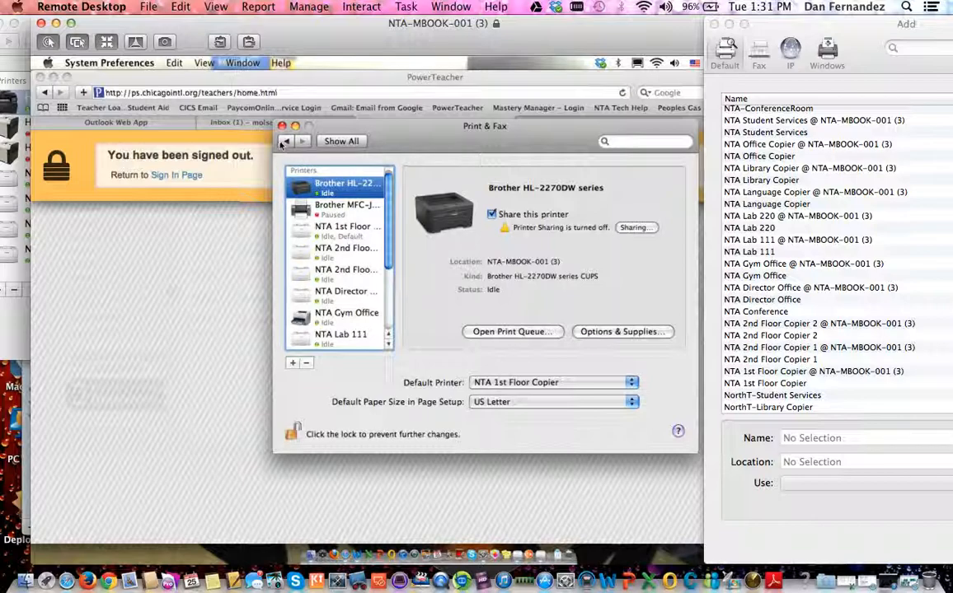
Step: Open the Sharing preferences on the remote Mac and display the printers listed under the Printer Sharing service
left_click(284, 142)
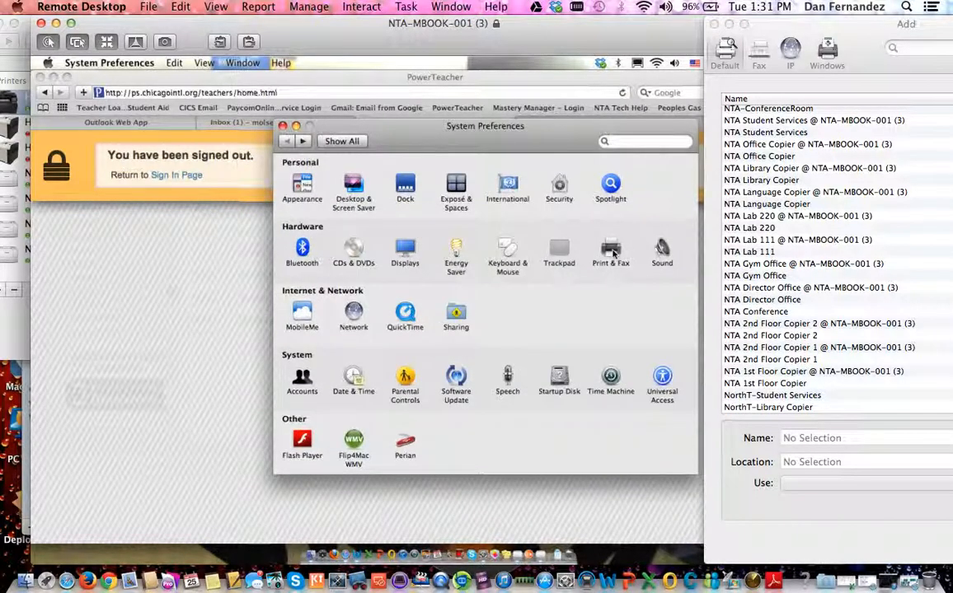
left_click(456, 314)
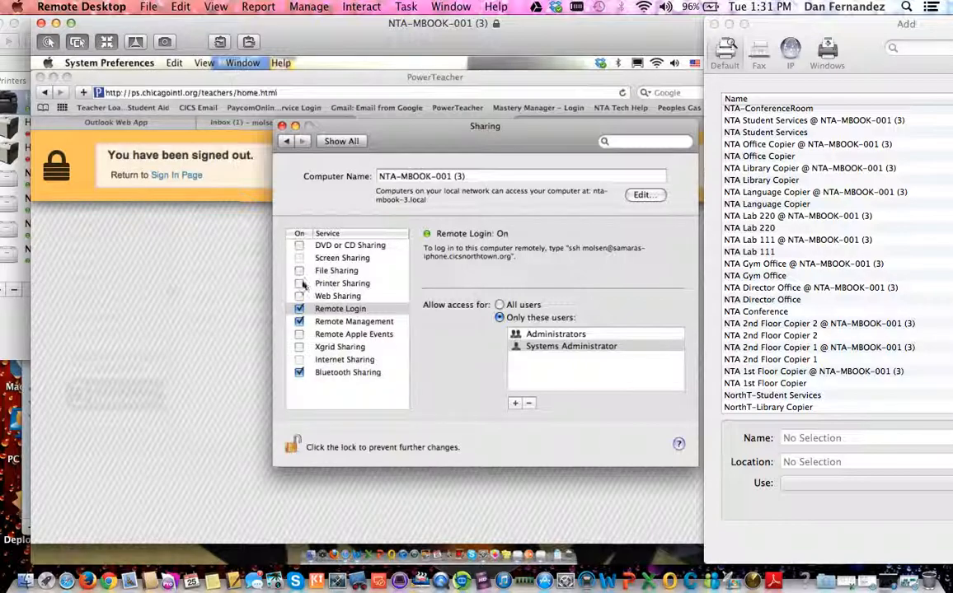
left_click(340, 283)
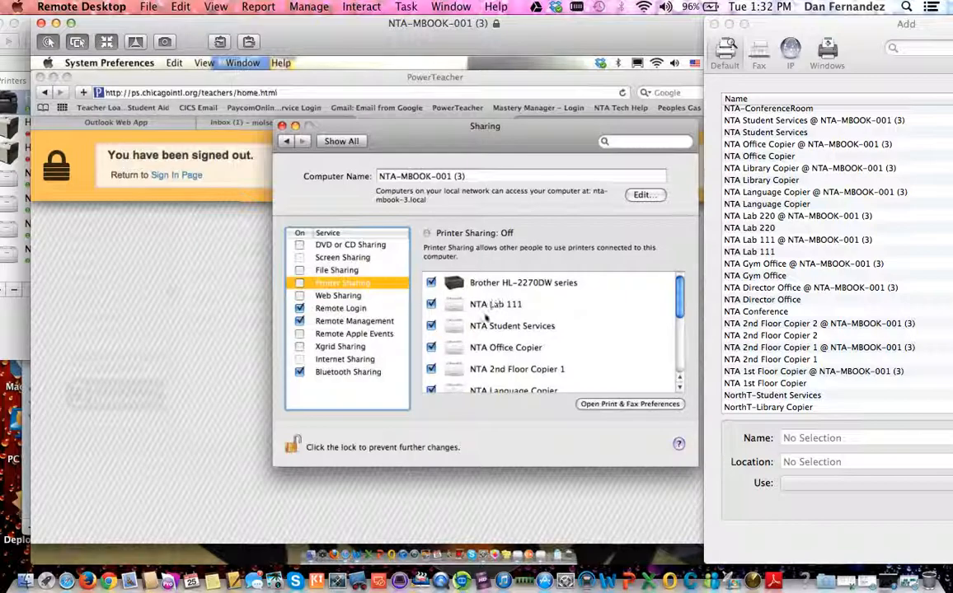
left_click(828, 240)
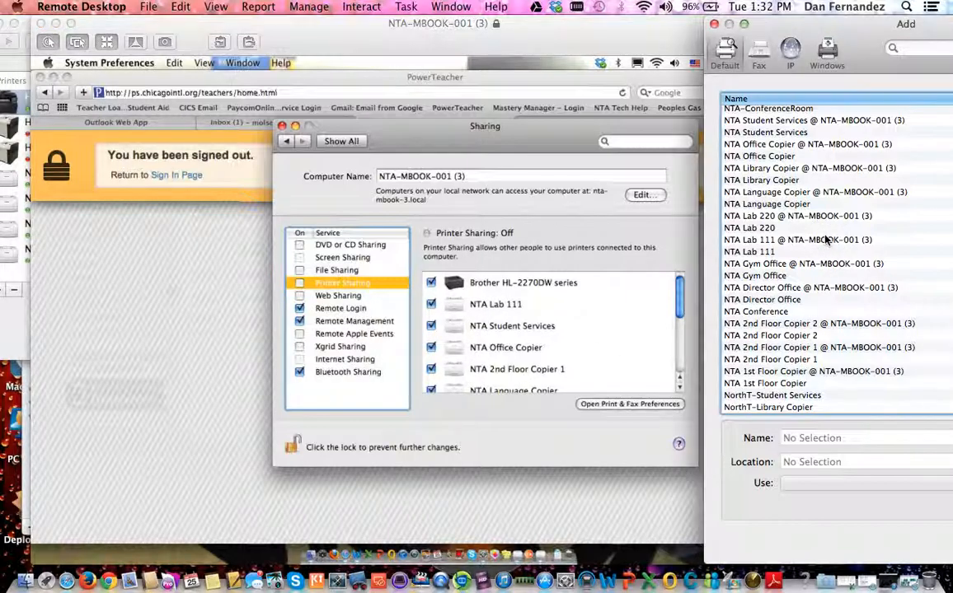
Step: Turn off sharing for the Brother HL-2270DW series, NTA Lab 111, NTA Student Services and NTA Office Copier in Printer Sharing
left_click(432, 285)
left_click(432, 284)
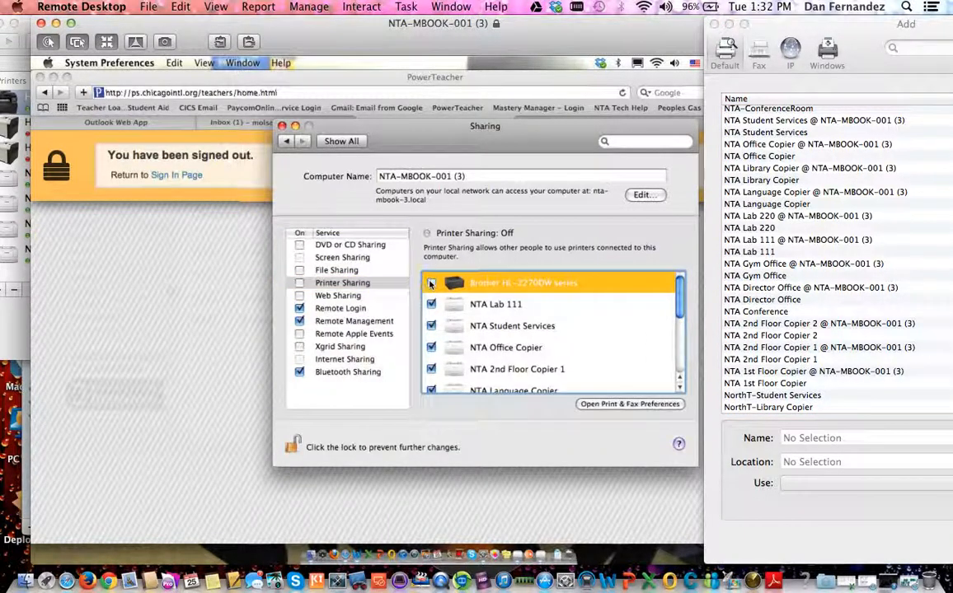
left_click(432, 305)
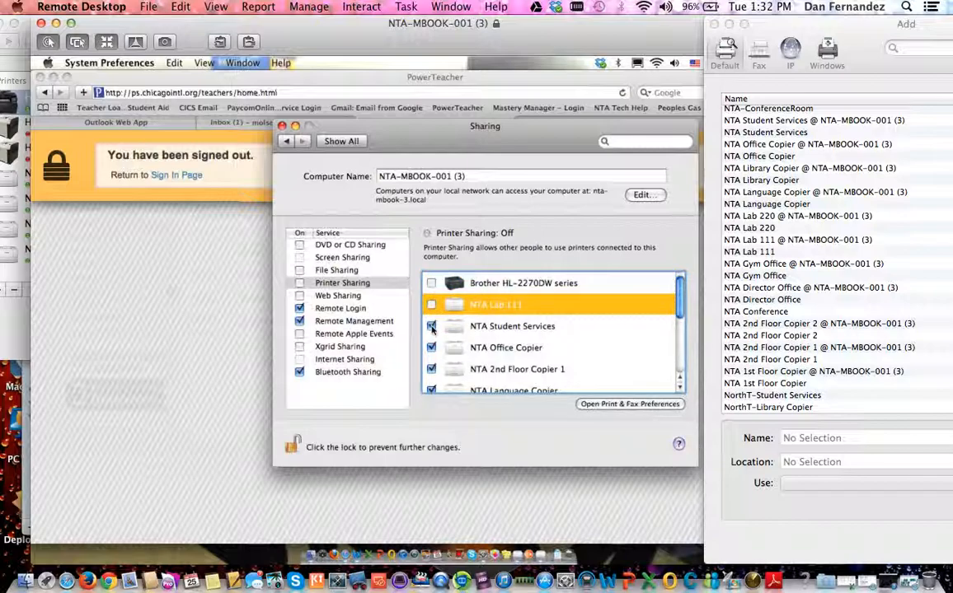
left_click(432, 327)
left_click(432, 348)
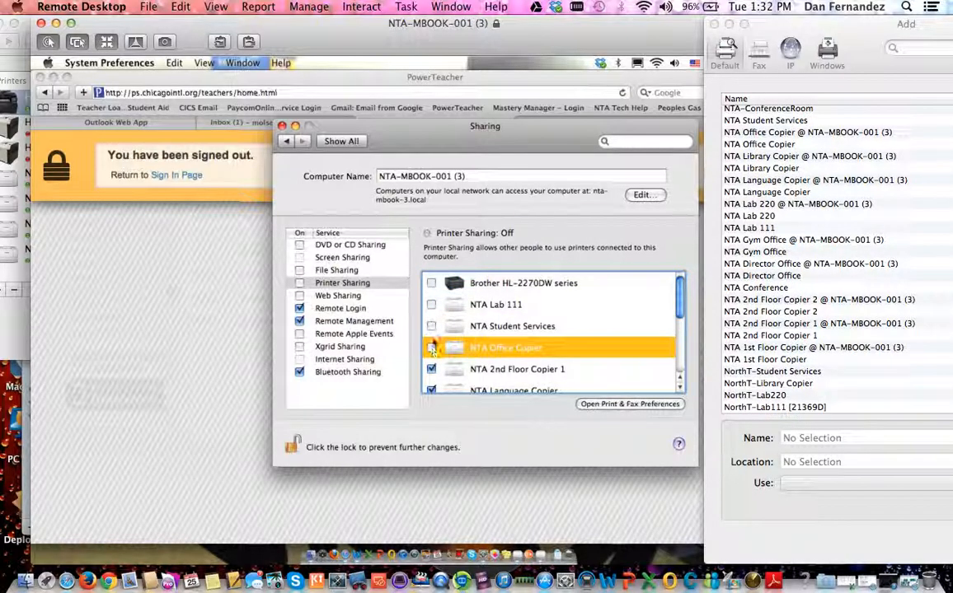
Step: Turn sharing back on for NTA Student Services, NTA Lab 111, the Brother HL-2270DW series and NTA Office Copier
left_click(432, 327)
left_click(432, 305)
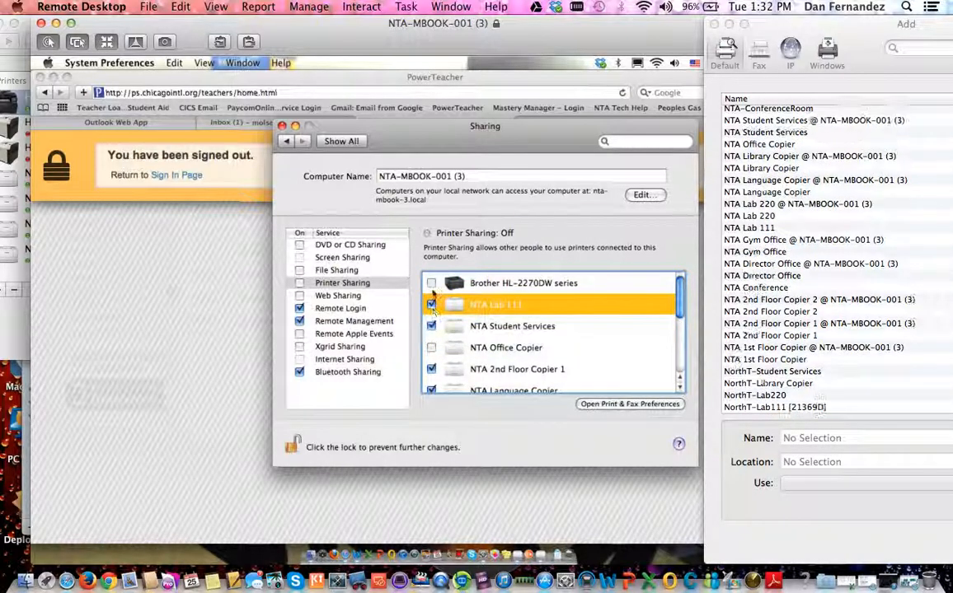
left_click(432, 283)
left_click(432, 351)
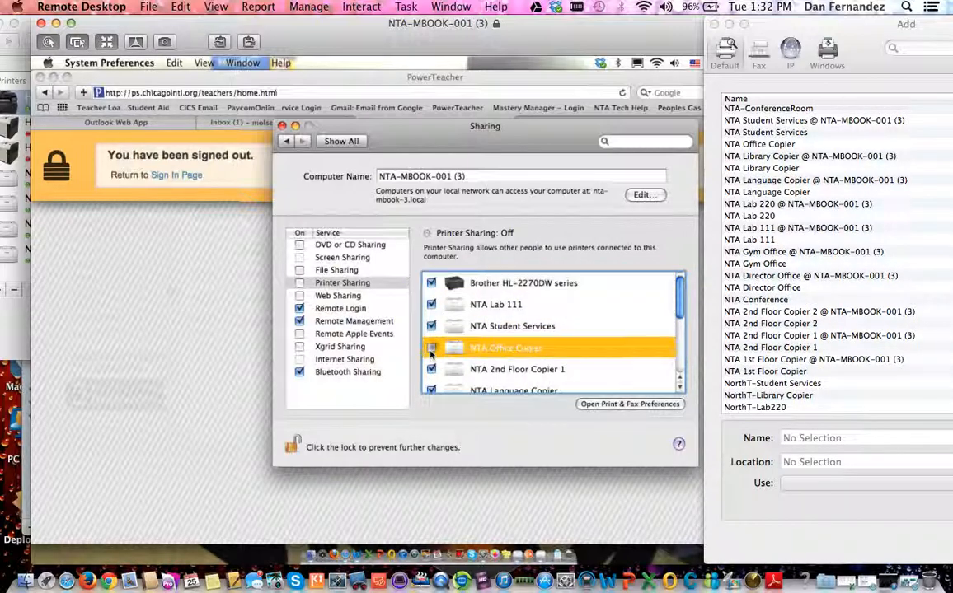
Step: Turn off sharing for NTA Student Services and NTA Lab 111 in the remote Mac's Printer Sharing list
left_click(432, 326)
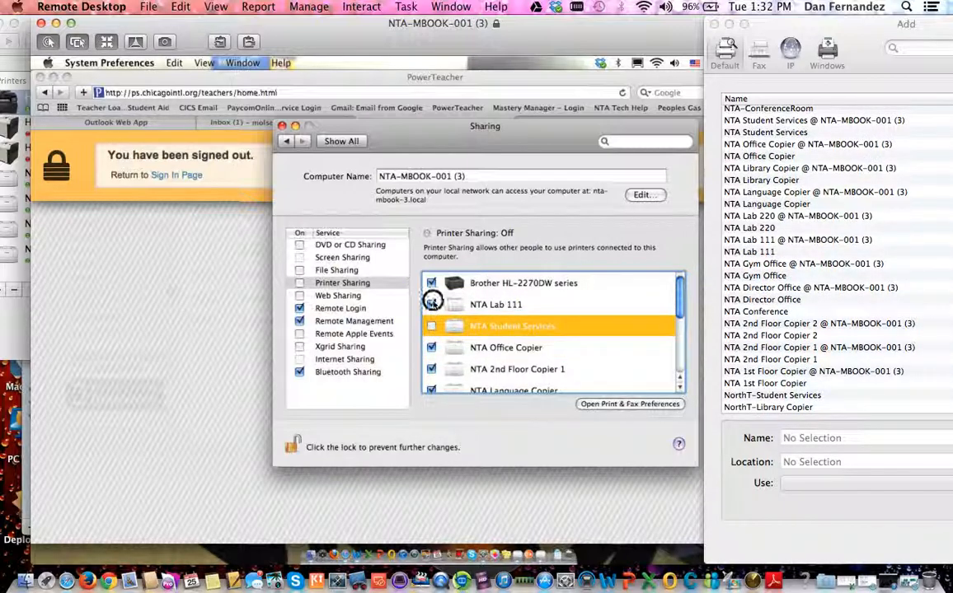
left_click(432, 305)
Step: Switch to Print & Fax on the remote Mac and turn off sharing for the Brother HL-2270DW series printer
left_click(286, 141)
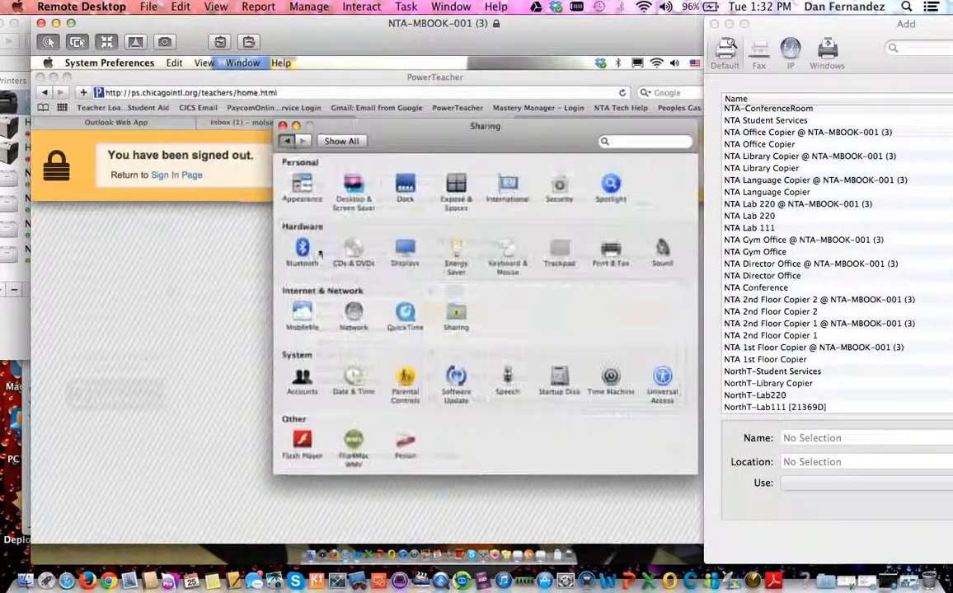
left_click(611, 254)
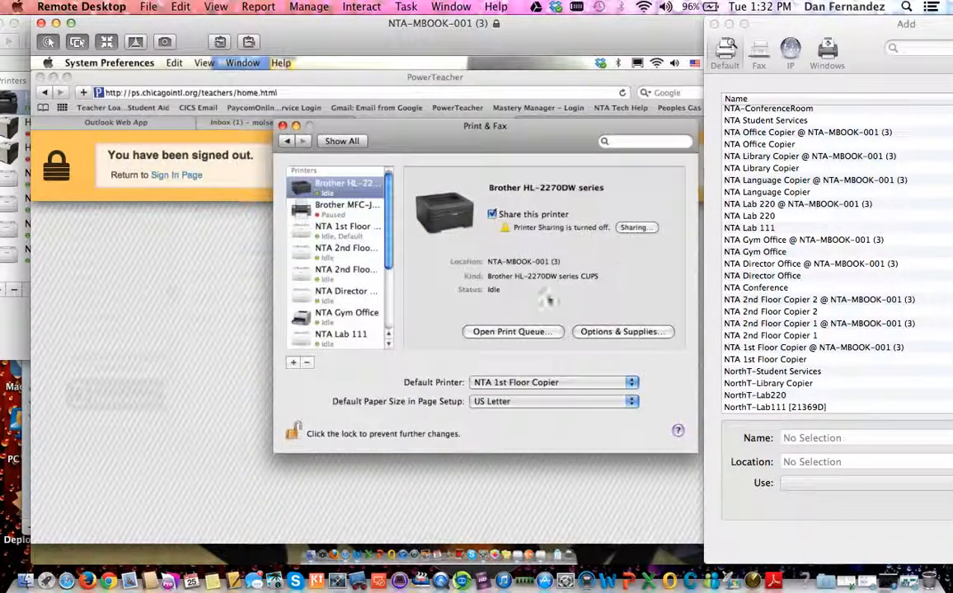
left_click(341, 211)
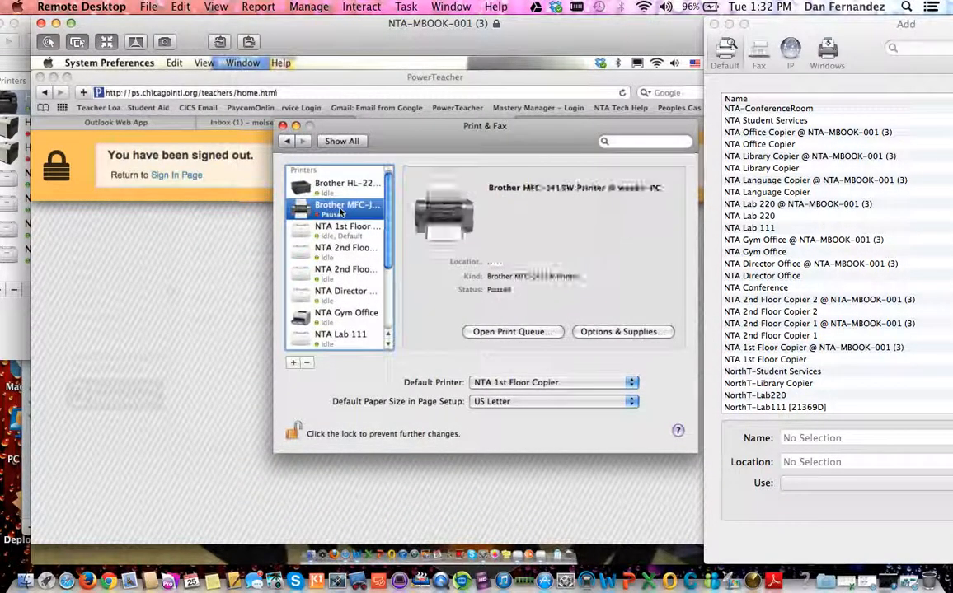
left_click(330, 189)
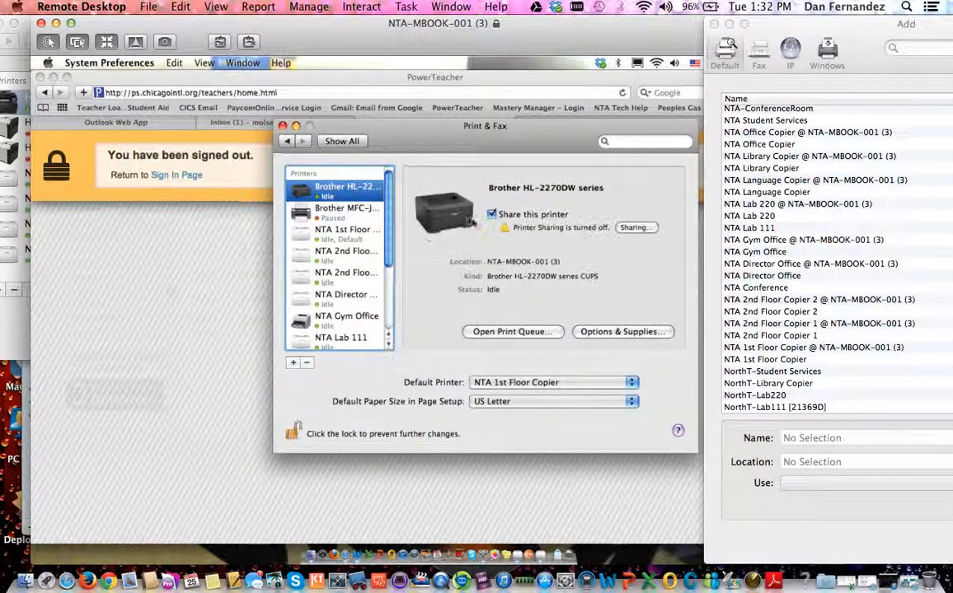
left_click(492, 215)
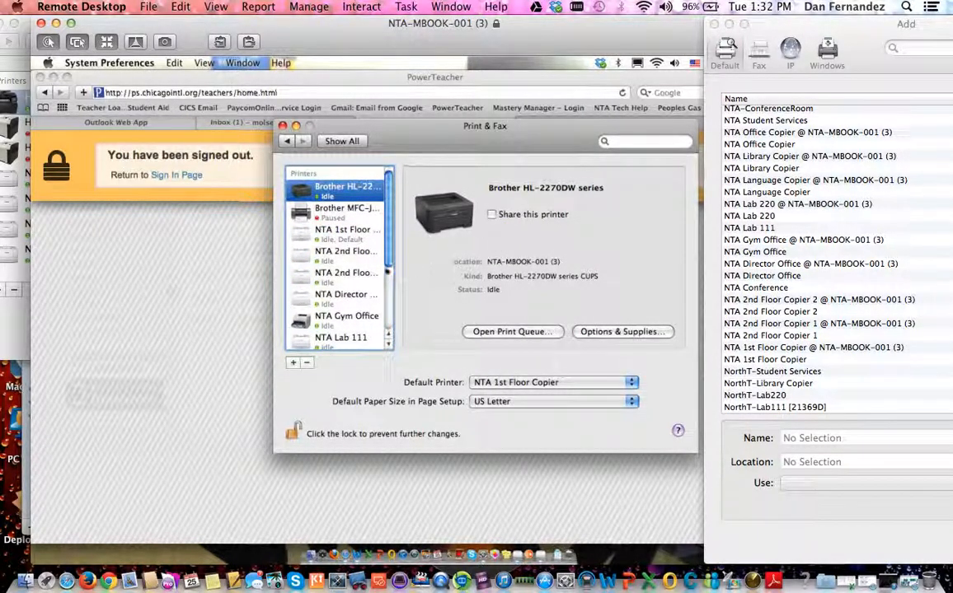
Step: Turn off sharing for NTA 1st Floor Copier, NTA 2nd Floor Copier 1 and NTA 2nd Floor Copier 2 in Print & Fax
left_click(334, 211)
left_click(355, 234)
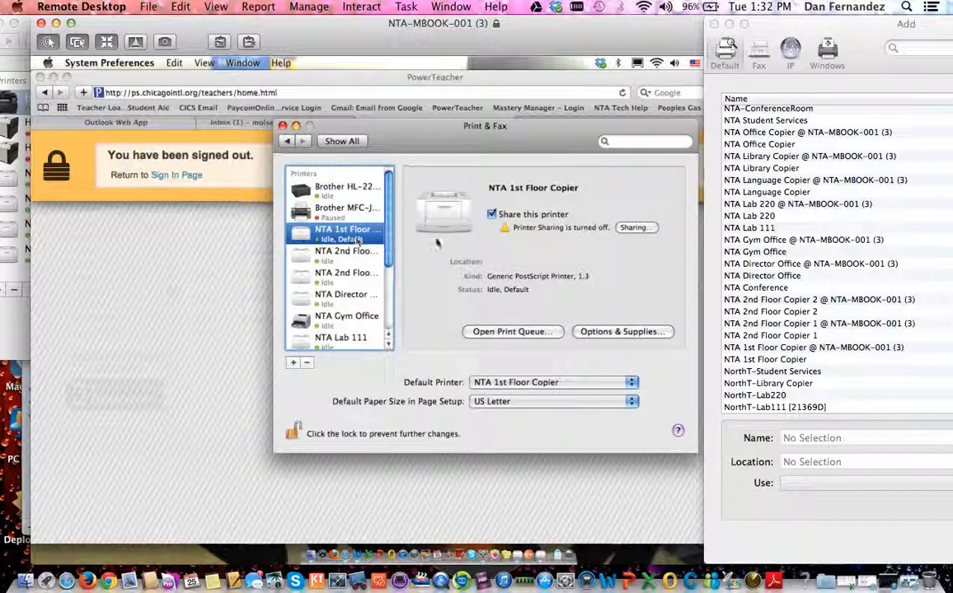
left_click(492, 214)
left_click(346, 252)
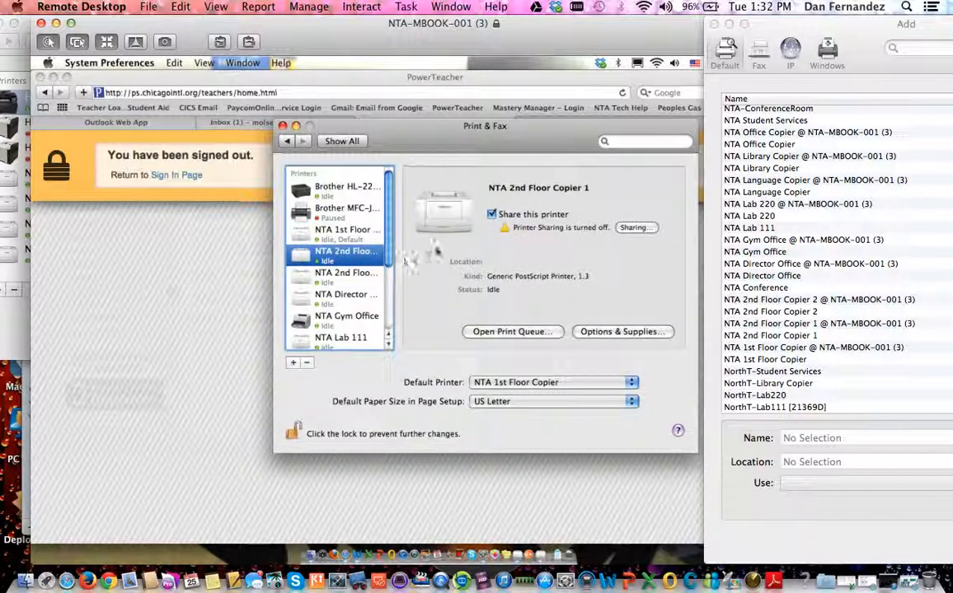
left_click(492, 214)
left_click(346, 273)
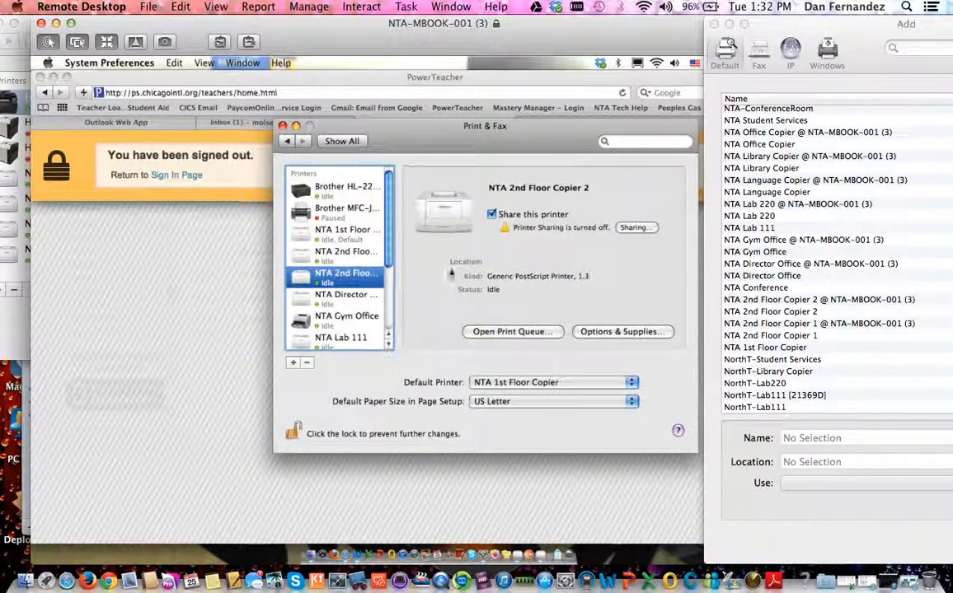
left_click(492, 214)
Step: Turn off sharing for the NTA Gym Office and NTA Lab 220 printers in the remote Print & Fax pane
left_click(346, 318)
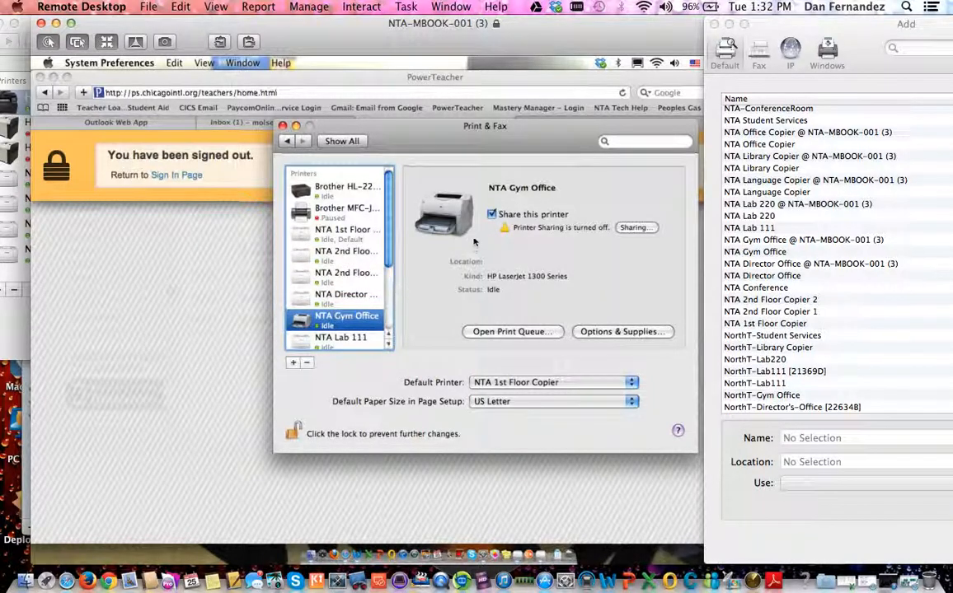
left_click(492, 214)
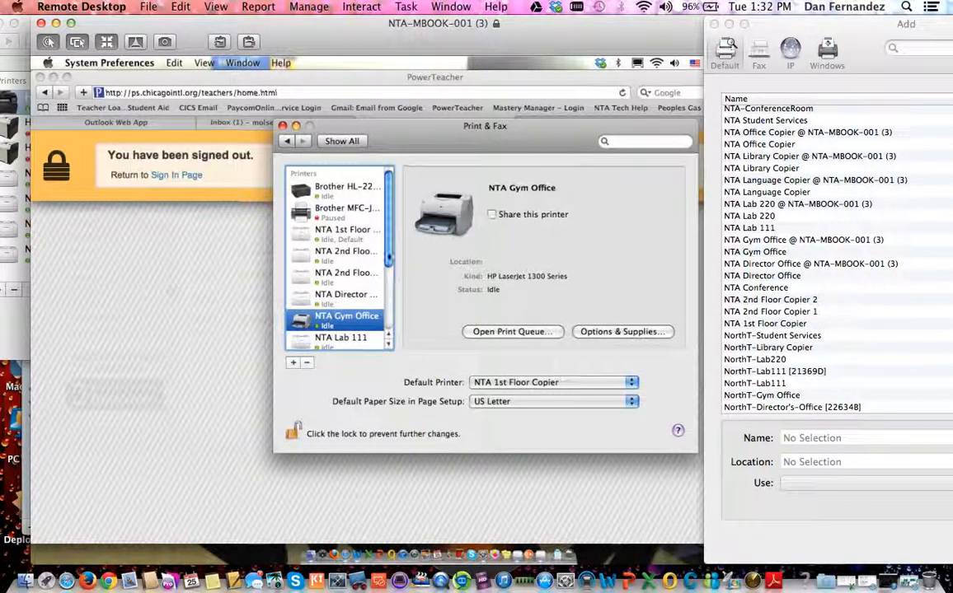
left_click_drag(389, 228, 380, 311)
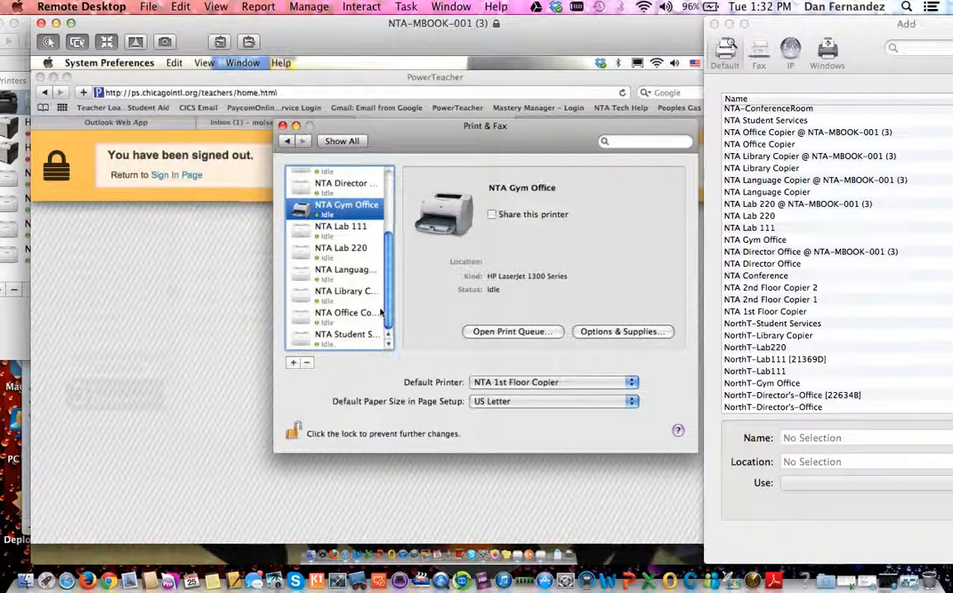
left_click(337, 237)
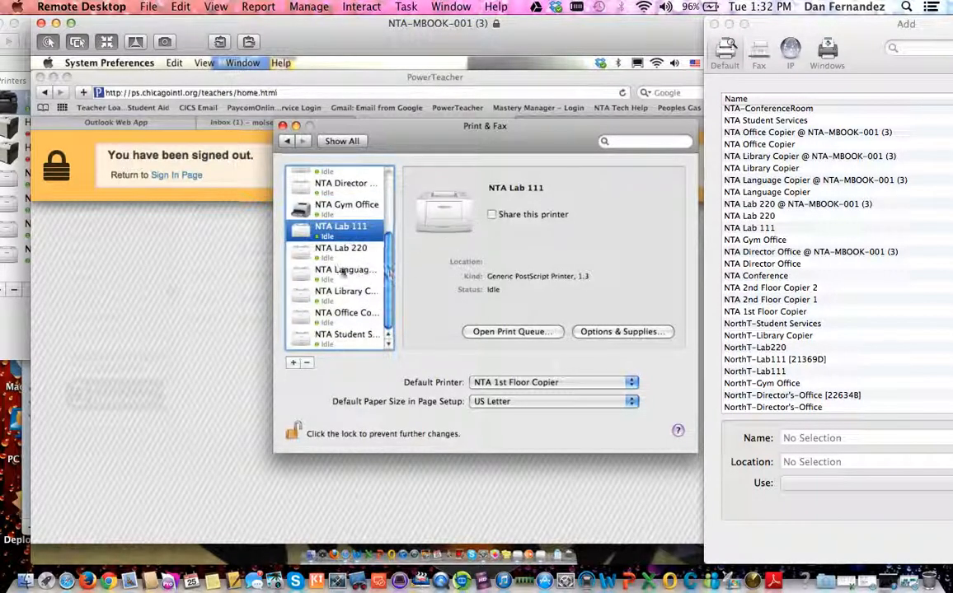
left_click(340, 257)
left_click(492, 214)
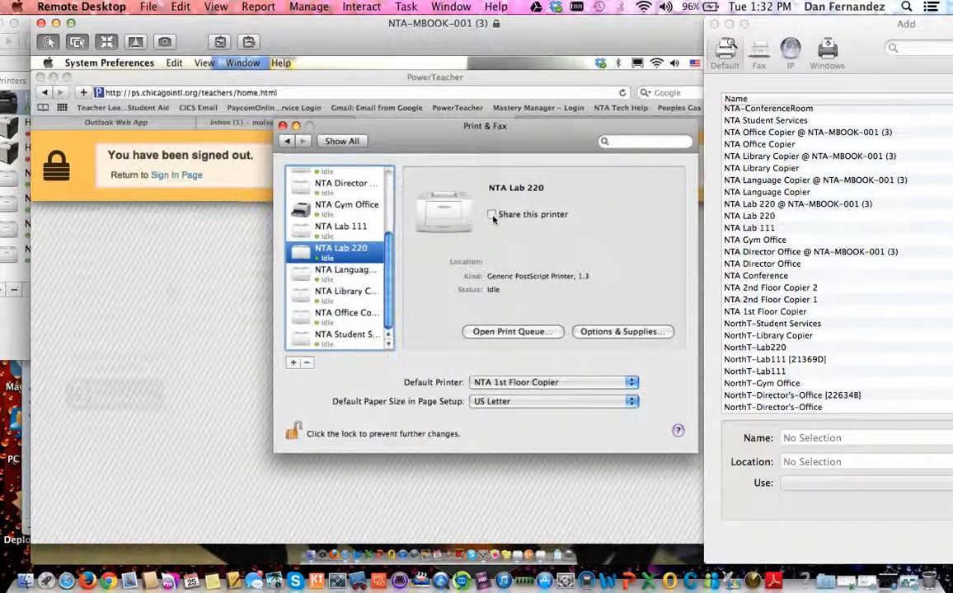
Step: Turn off sharing for NTA Language Copier, NTA Library Copier and NTA Office Copier in the remote Print & Fax pane
left_click(342, 277)
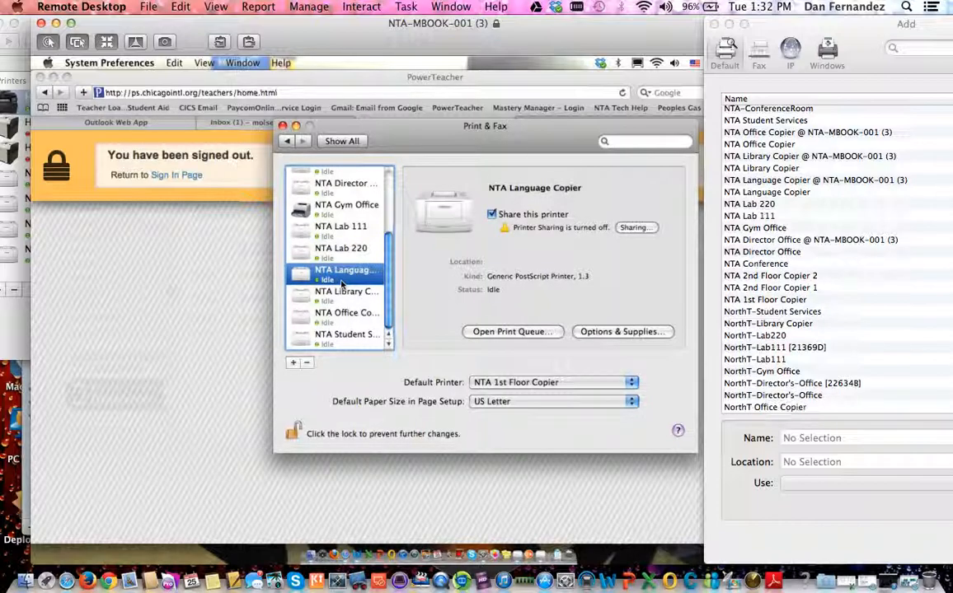
left_click(492, 215)
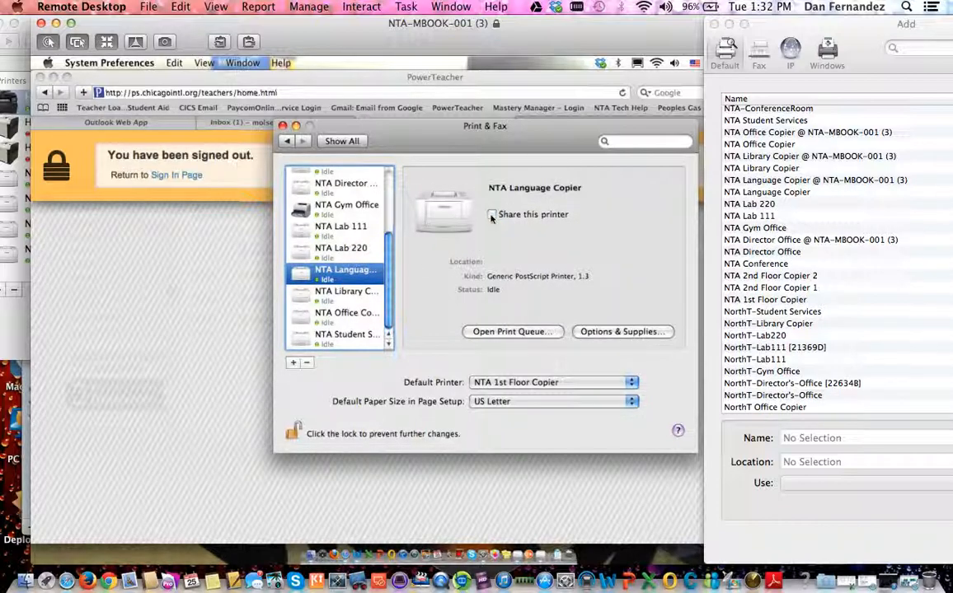
left_click(342, 297)
left_click(492, 214)
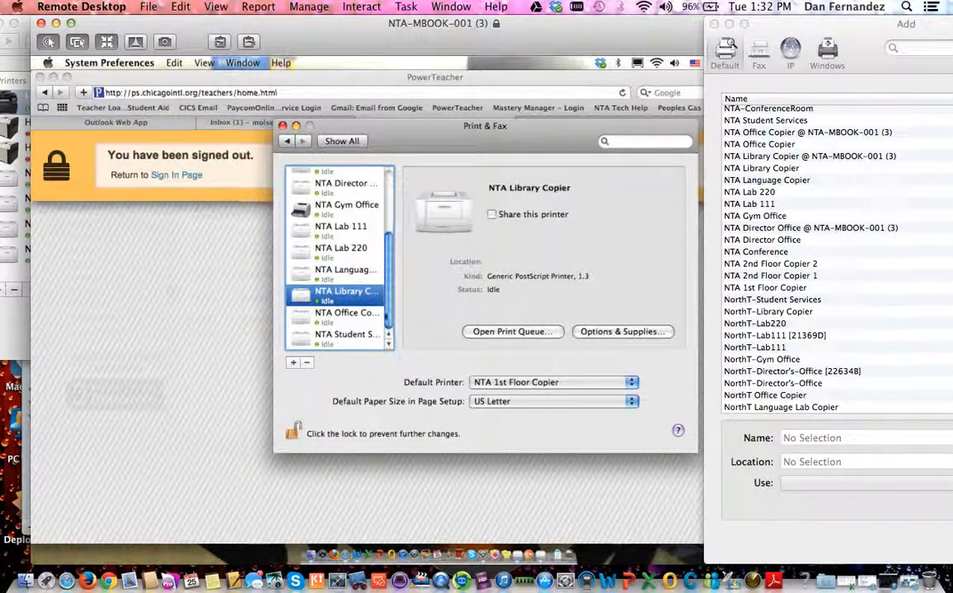
left_click(350, 320)
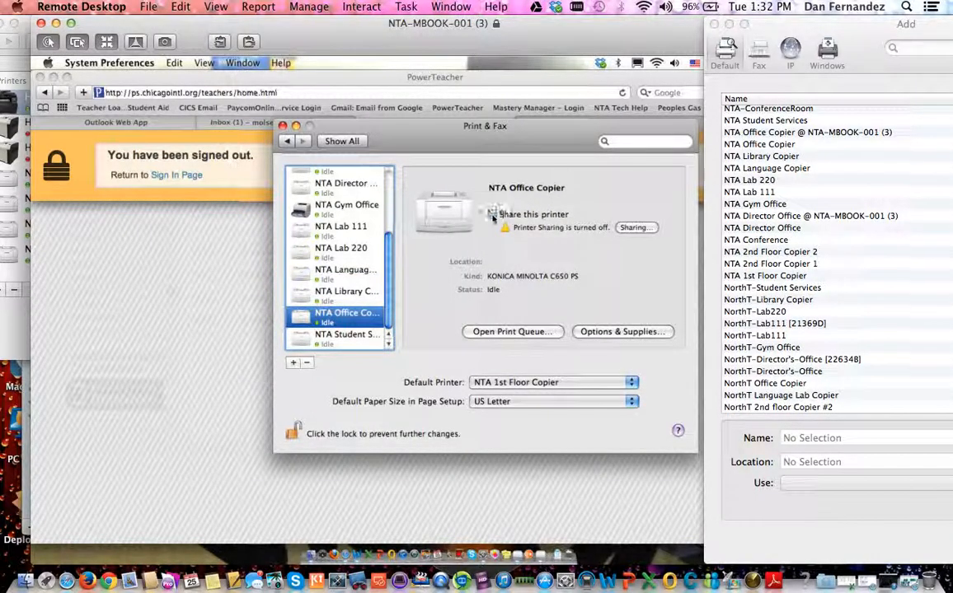
left_click(492, 215)
Step: Check the sharing setting of NTA Student Services and NTA 2nd Floor Copier 1 in the remote Print & Fax pane
left_click(346, 335)
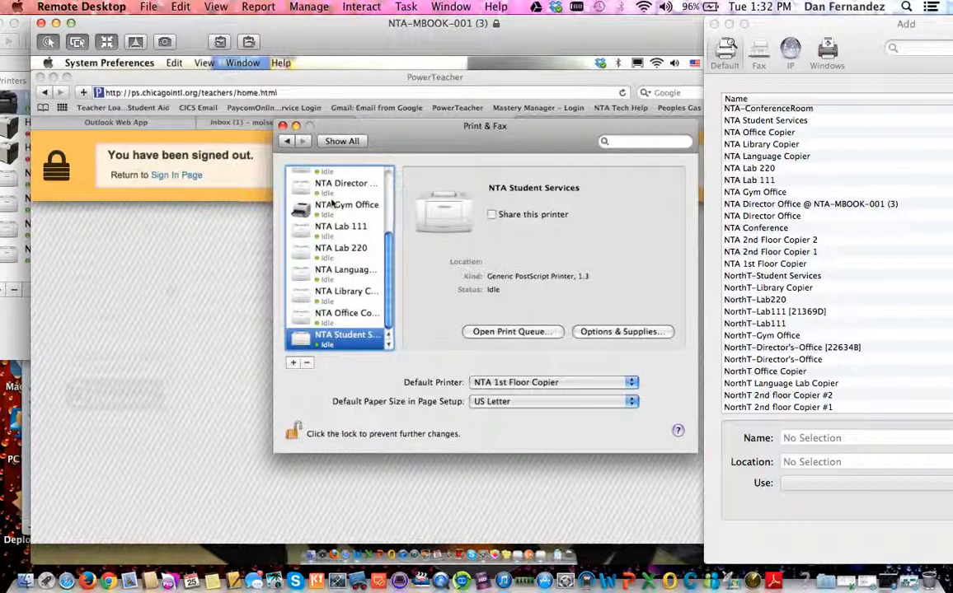
scroll(384, 262, "up", 5)
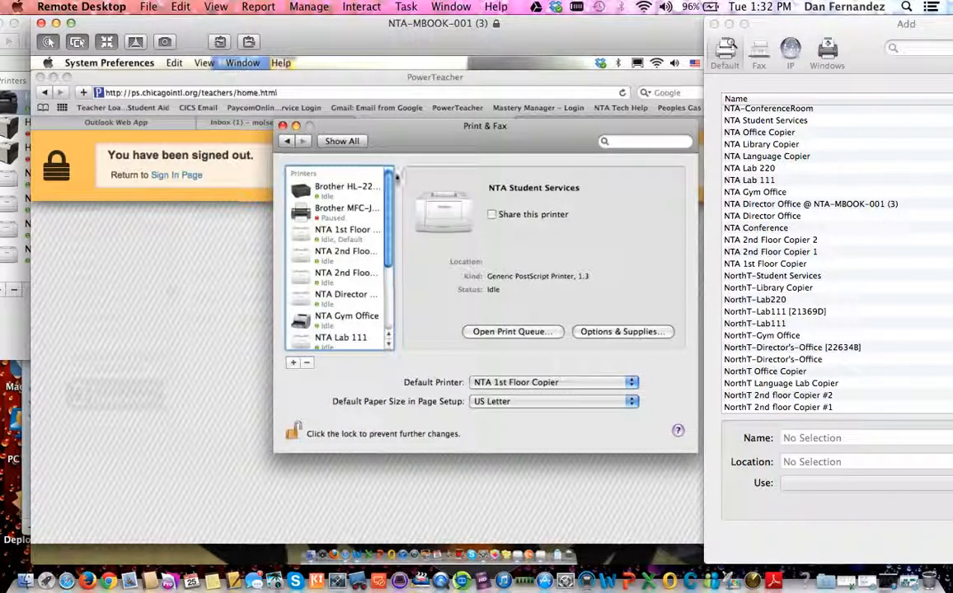
left_click(342, 251)
Step: Return to the Printer Sharing service in the remote Mac's Sharing preferences and turn off sharing for NTA Director Office
left_click(341, 141)
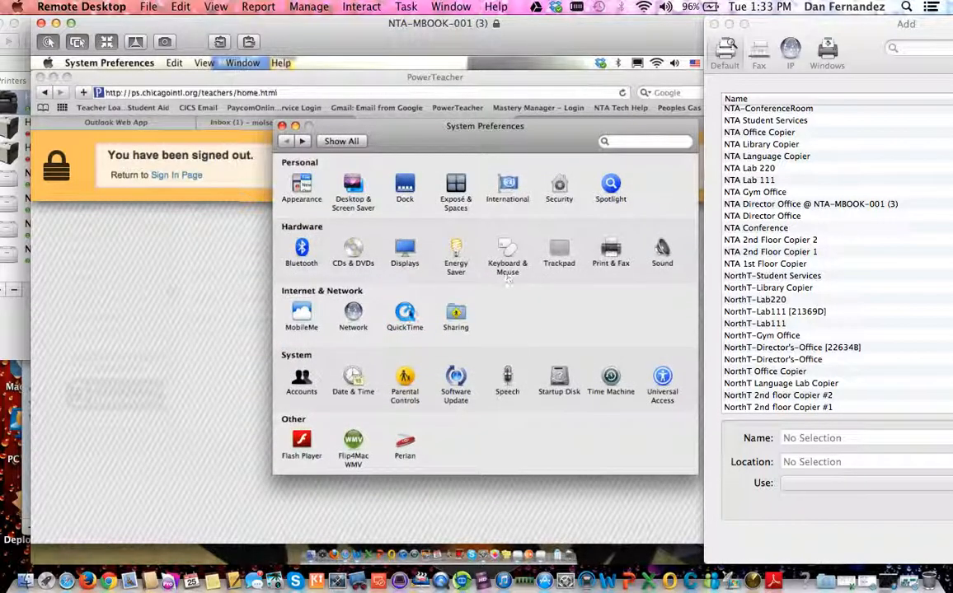
left_click(455, 314)
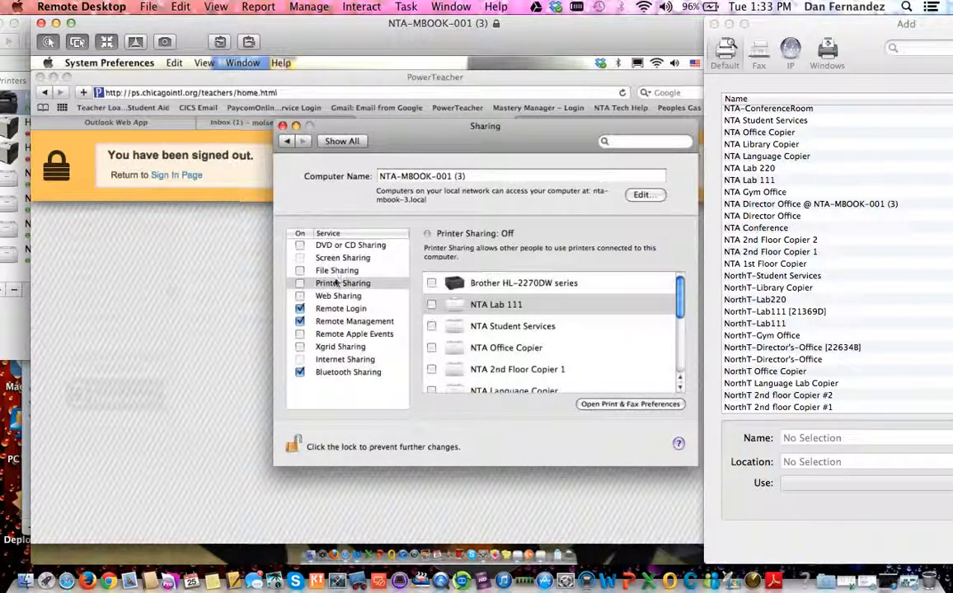
left_click(349, 272)
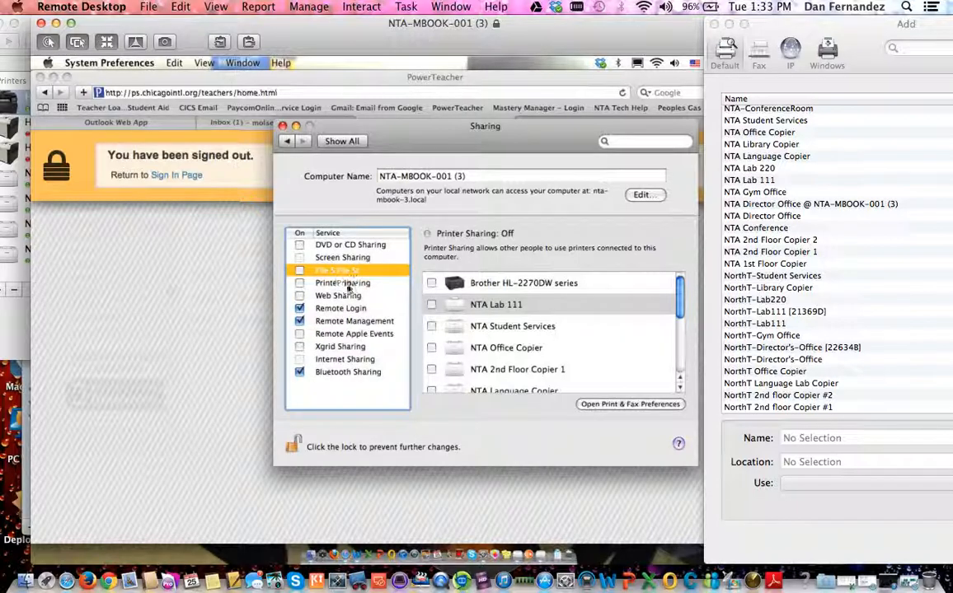
left_click(353, 283)
left_click_drag(681, 302, 673, 382)
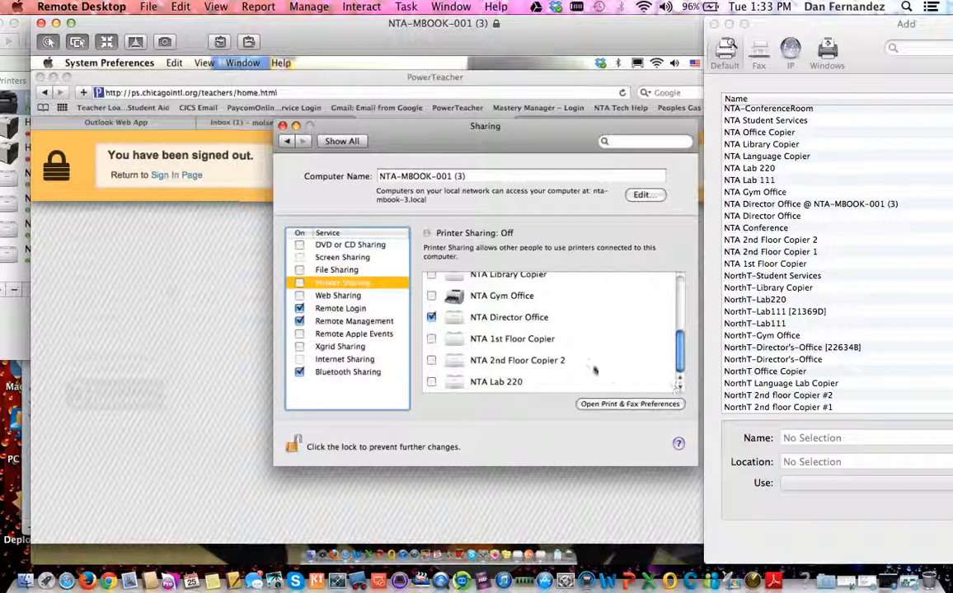
left_click(432, 318)
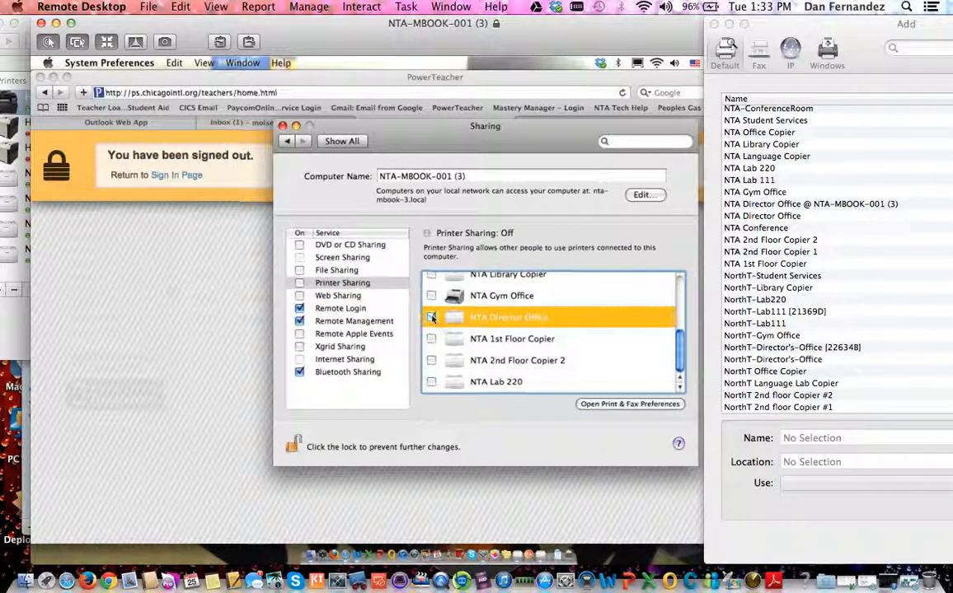
left_click_drag(683, 359, 680, 404)
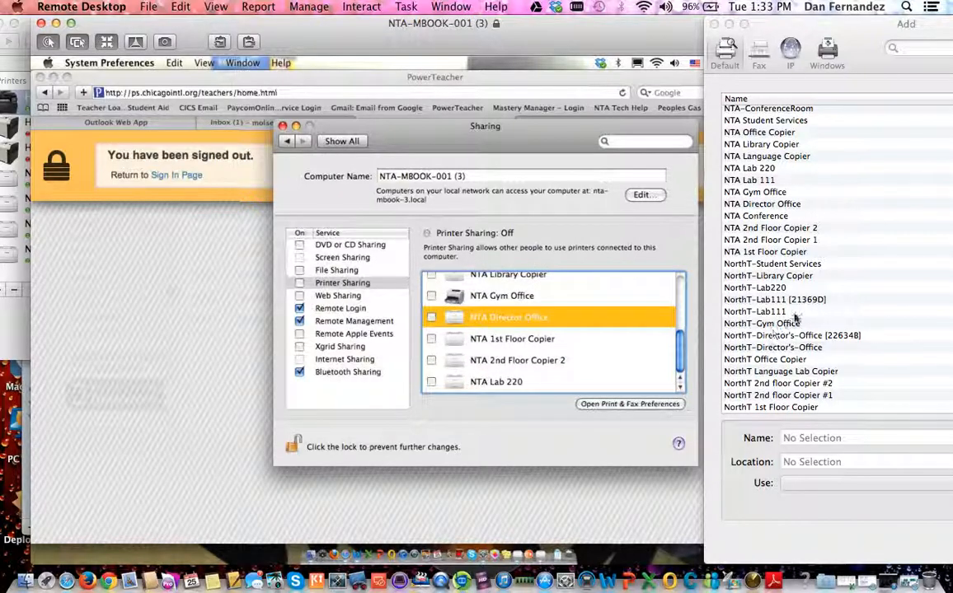
Step: Bring the local Add printer window into full view and look through its list for printers still shared by NTA-MBOOK-001 (3)
left_click_drag(861, 26, 695, 29)
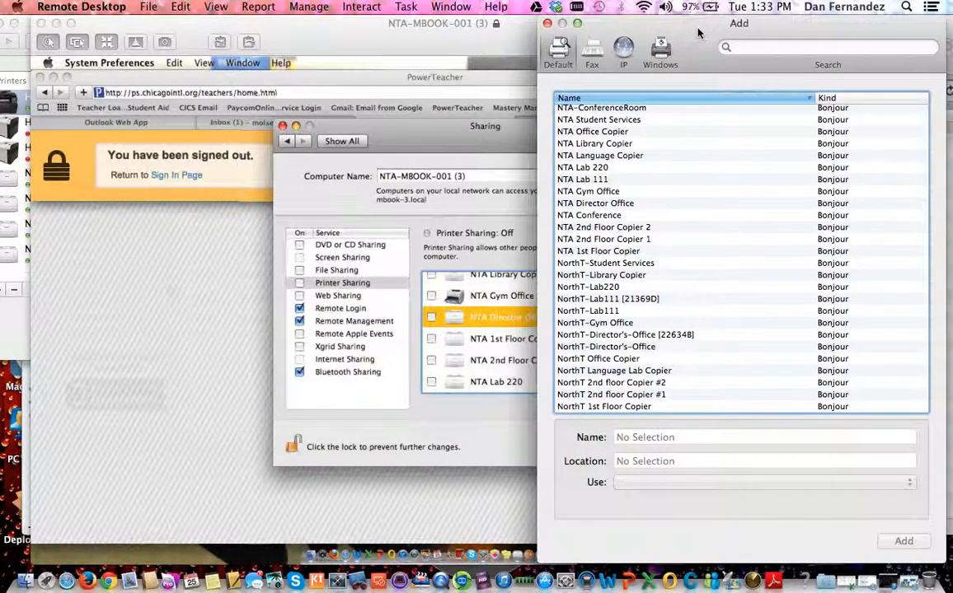
left_click(441, 45)
left_click(569, 52)
left_click(587, 228)
scroll(587, 236, "up", 4)
scroll(587, 236, "down", 9)
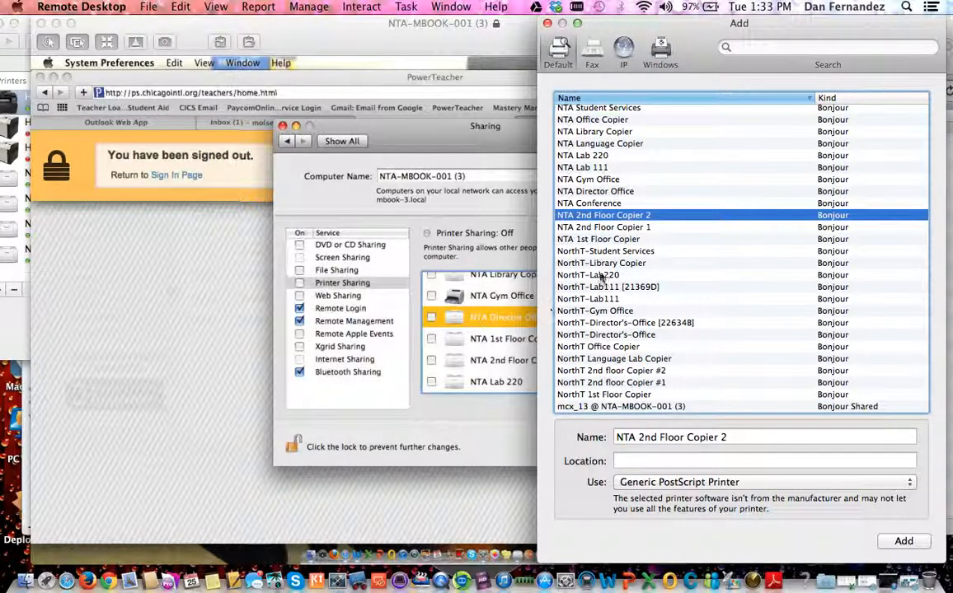
scroll(612, 263, "up", 4)
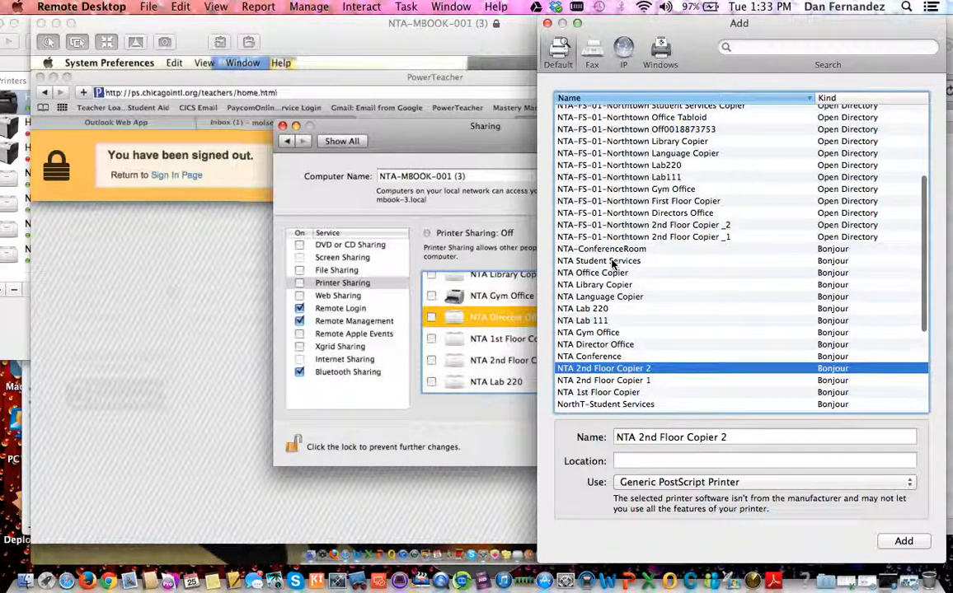
scroll(612, 263, "up", 4)
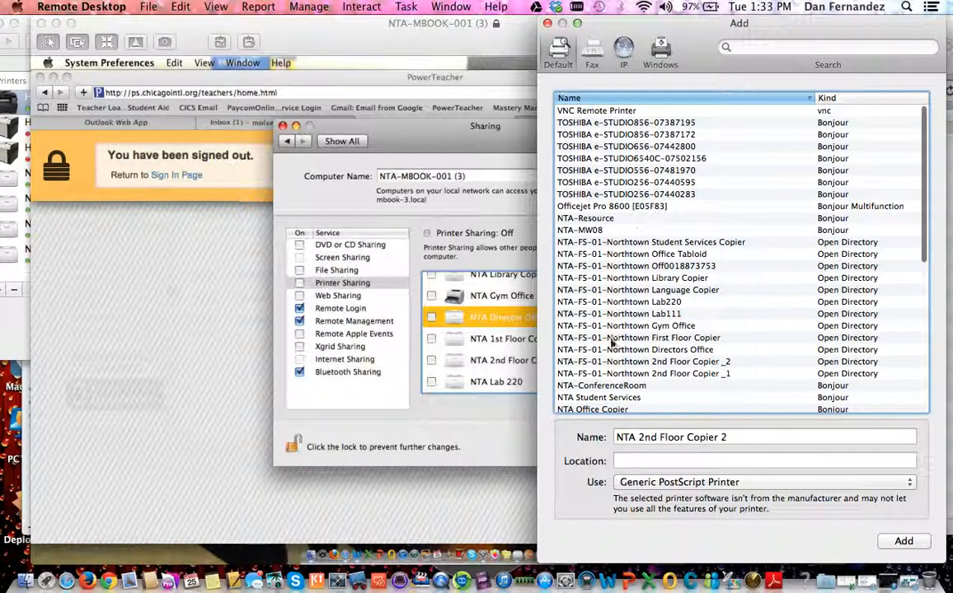
scroll(612, 341, "down", 3)
left_click(606, 220)
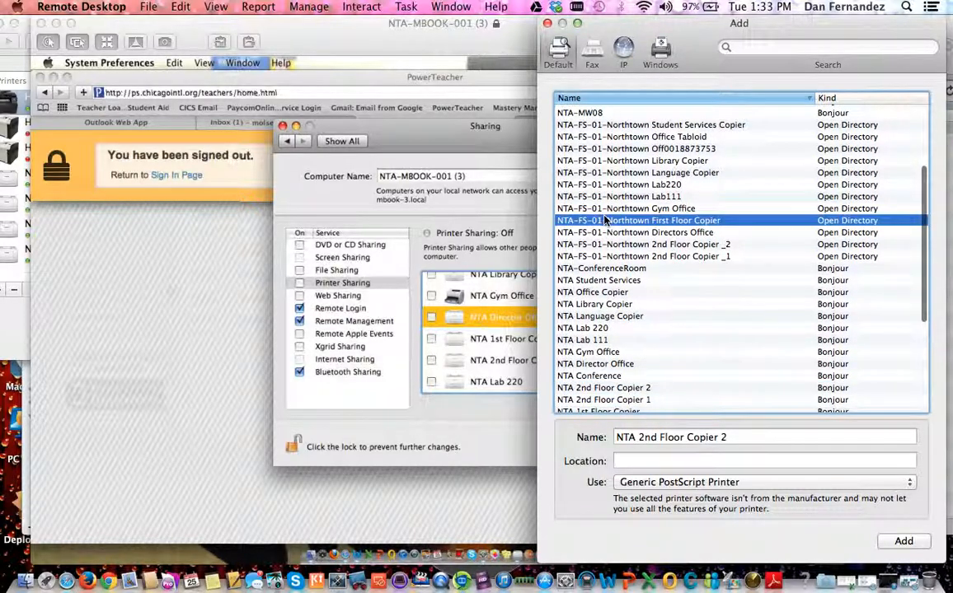
scroll(644, 229, "down", 2)
scroll(644, 229, "up", 4)
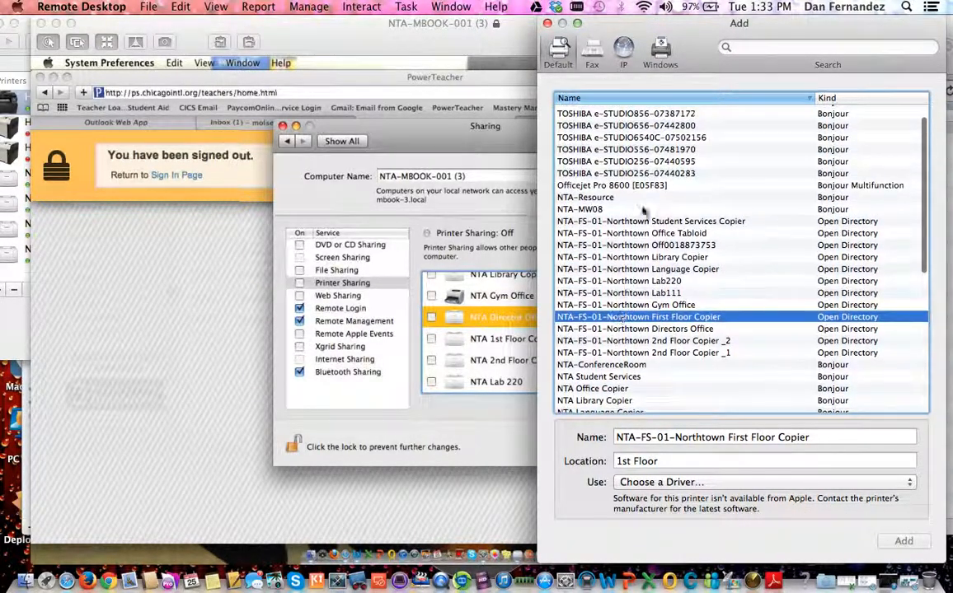
left_click(567, 149)
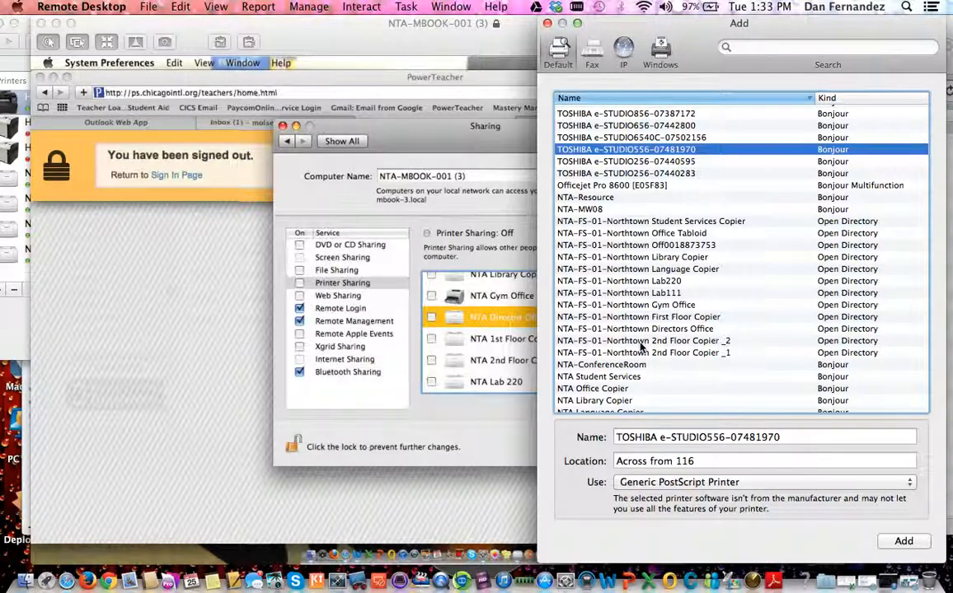
Step: Inspect the NTA Gym Office, NTA Conference, NorthT-Director's-Office and mcx_13 @ NTA-MBOOK-001 (3) entries in the local Add printer list
scroll(641, 347, "down", 10)
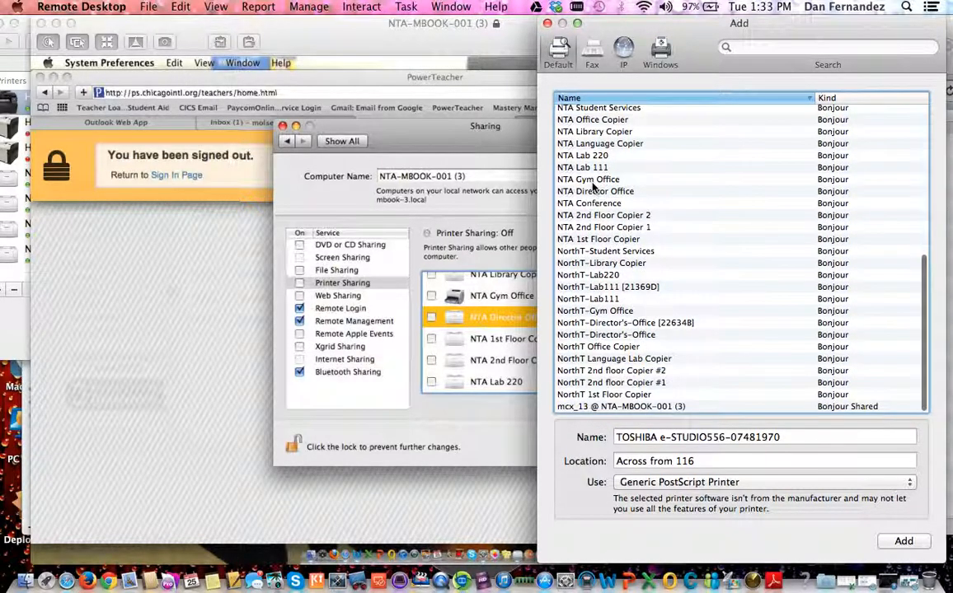
left_click(592, 182)
left_click(610, 335)
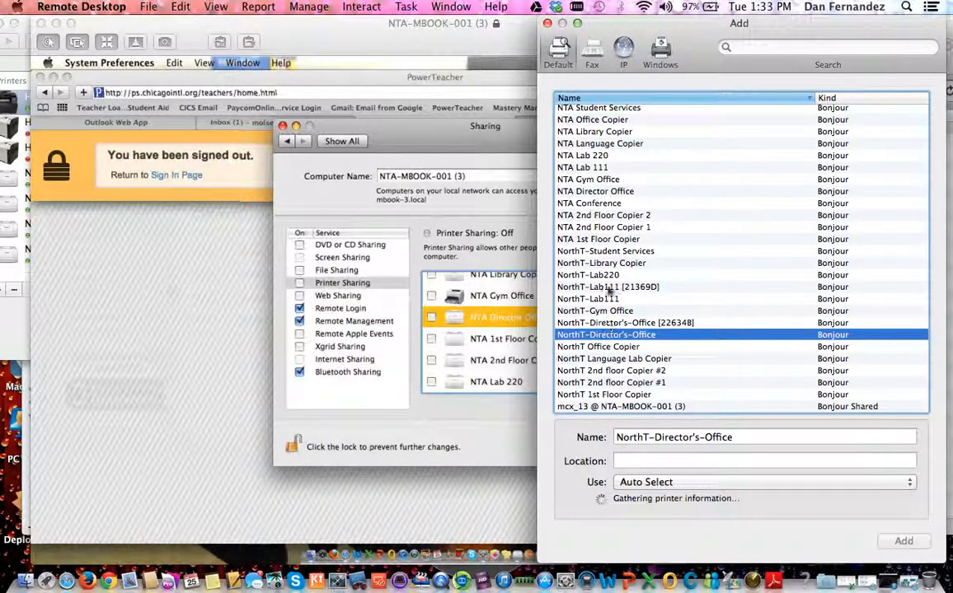
left_click(609, 203)
left_click(610, 334)
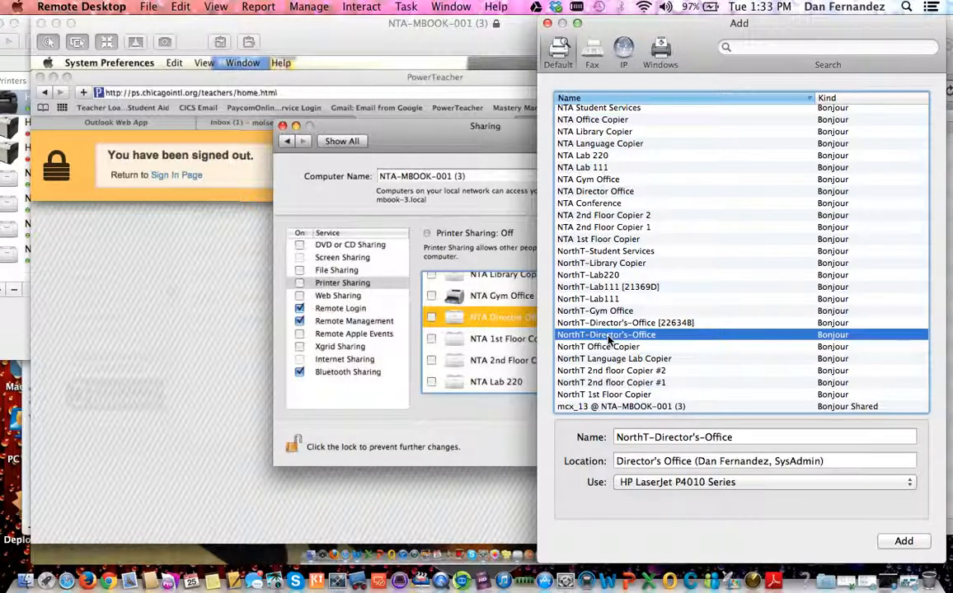
left_click(626, 406)
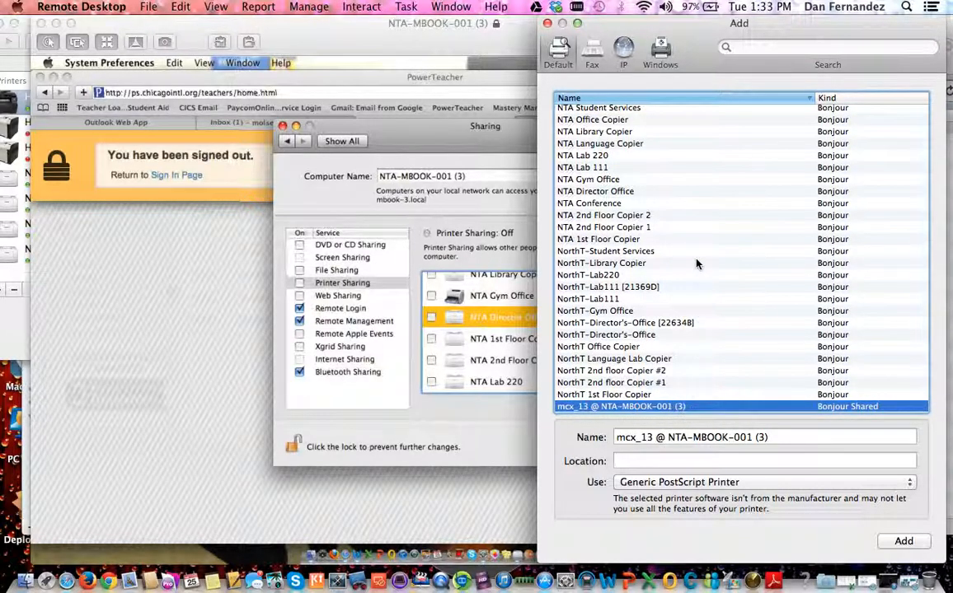
Step: Arrange the remote session and Add windows side by side and turn off Bluetooth Sharing in the remote Mac's Sharing preferences
left_click(494, 144)
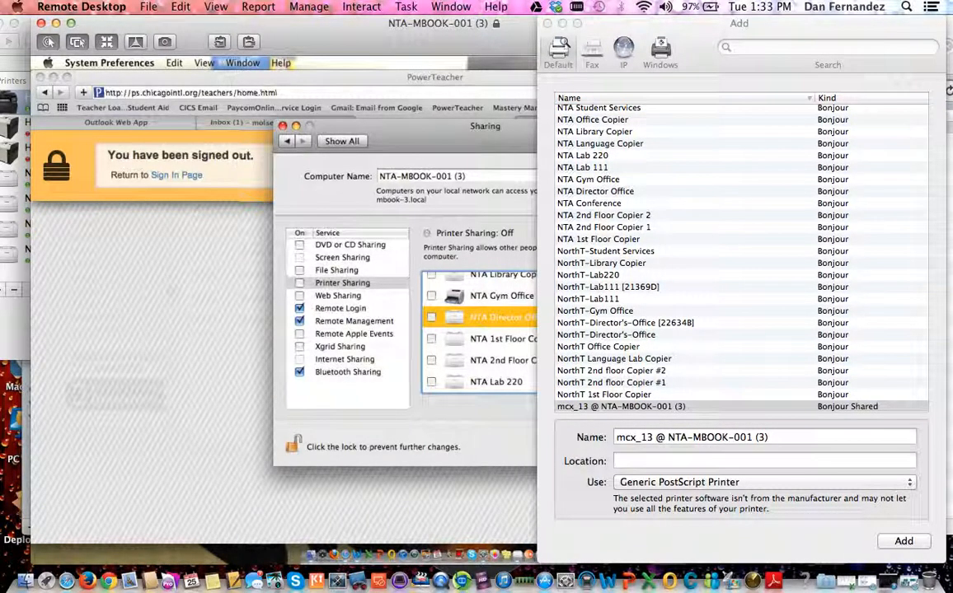
left_click_drag(498, 38, 384, 52)
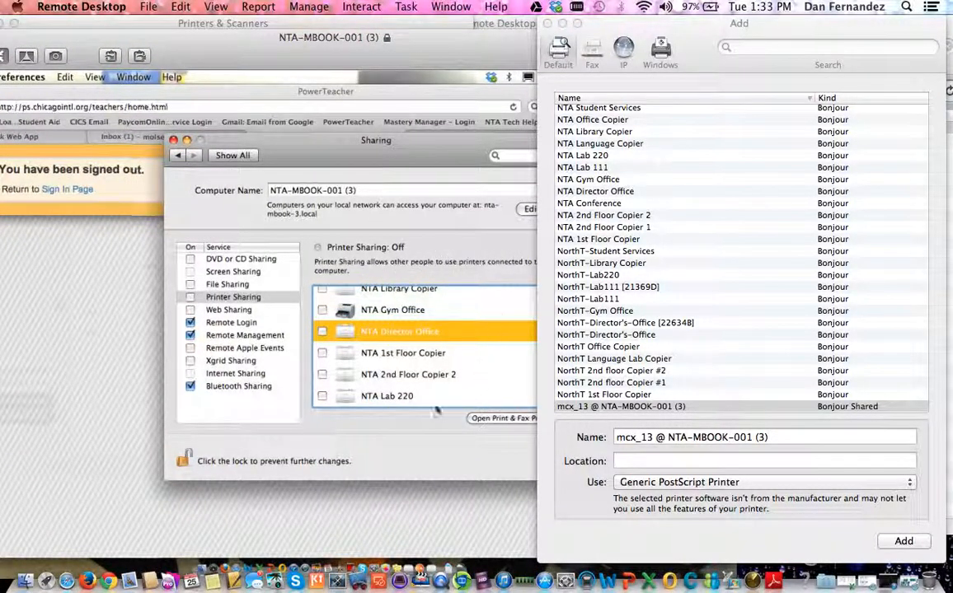
left_click(234, 387)
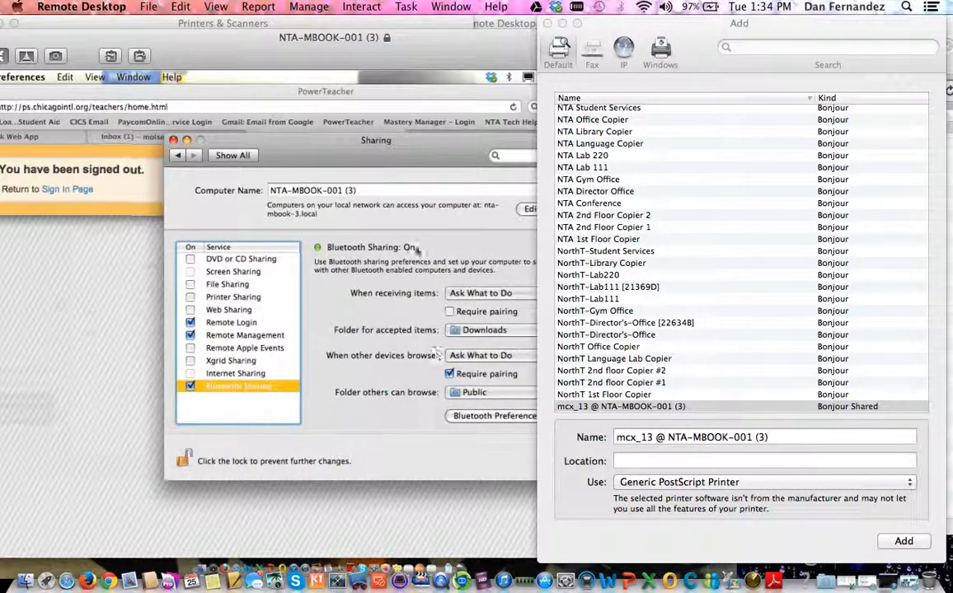
left_click_drag(664, 30, 780, 37)
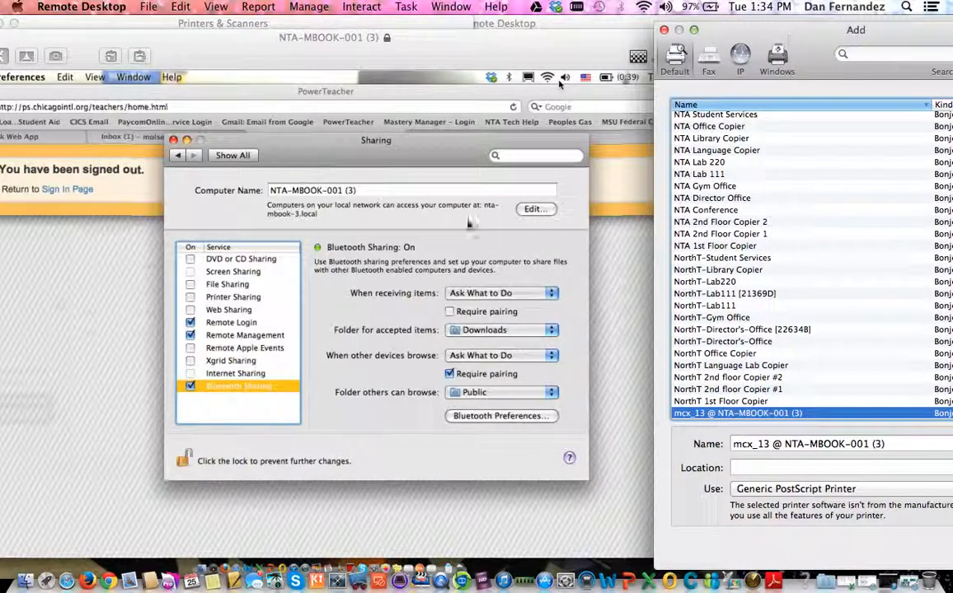
left_click(507, 415)
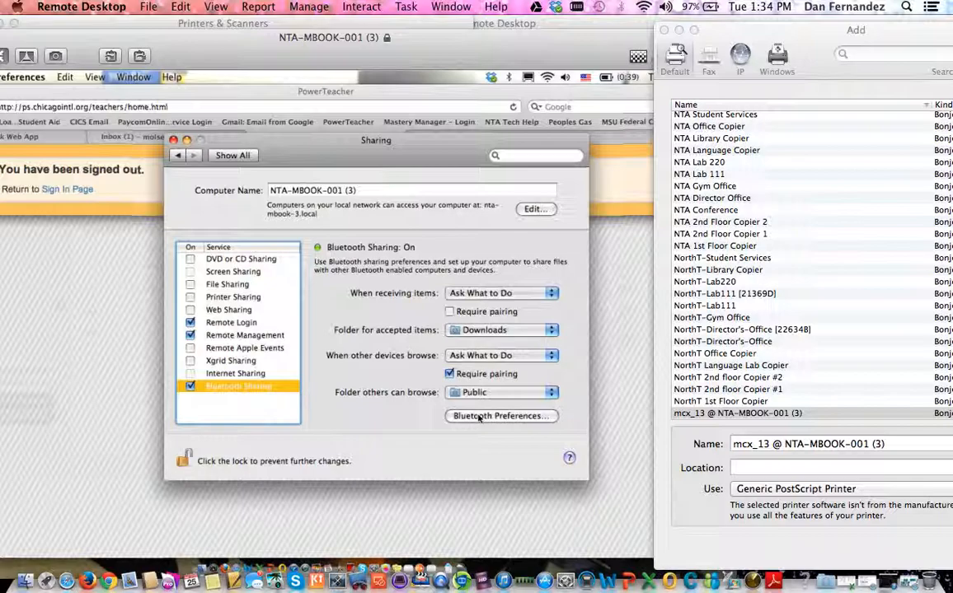
left_click(191, 387)
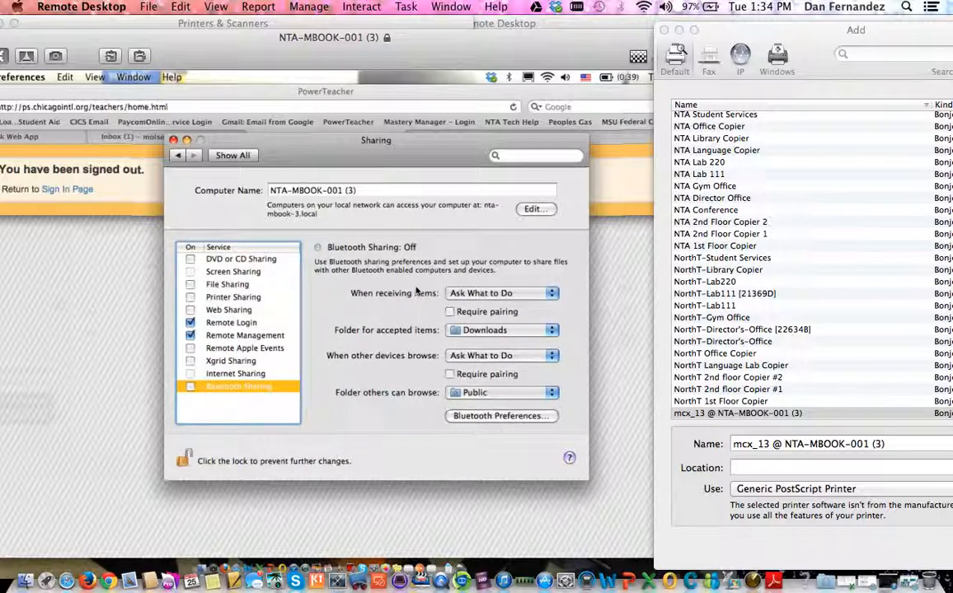
Step: Review the remote Mac's Printer Sharing, Remote Management, Remote Login and File Sharing services and recheck the local Add printer list
left_click(222, 297)
left_click(223, 337)
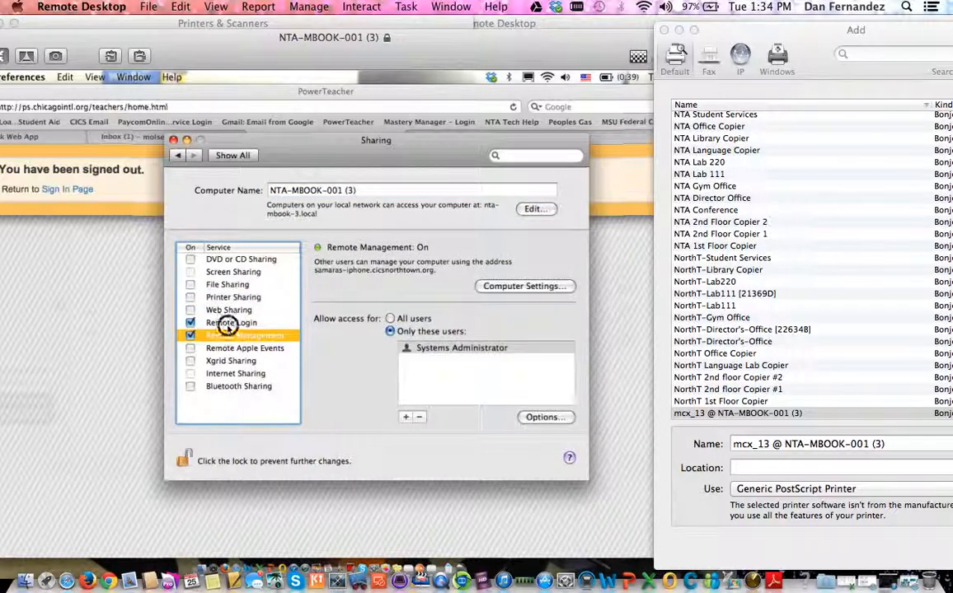
left_click(222, 323)
left_click(228, 284)
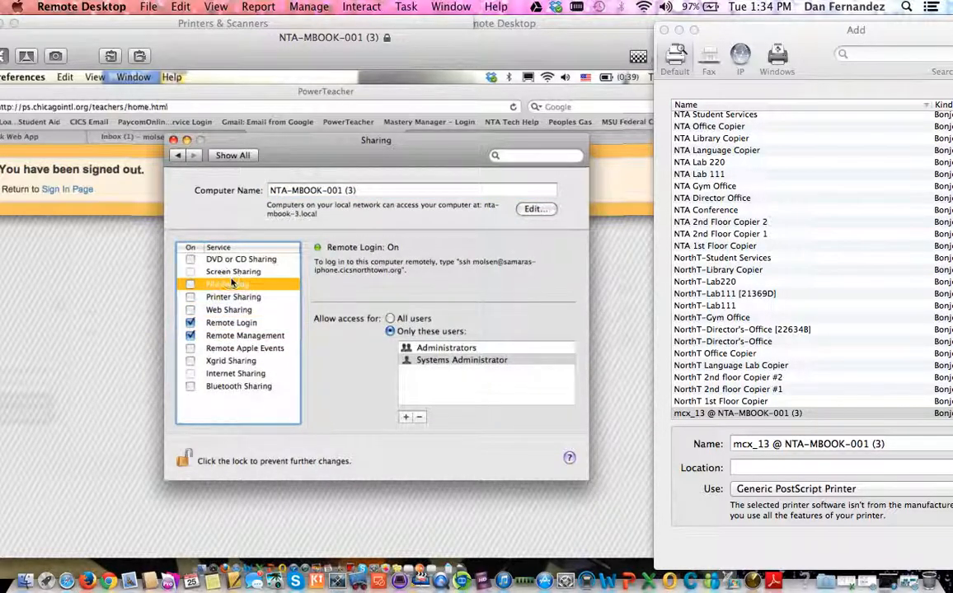
left_click(753, 357)
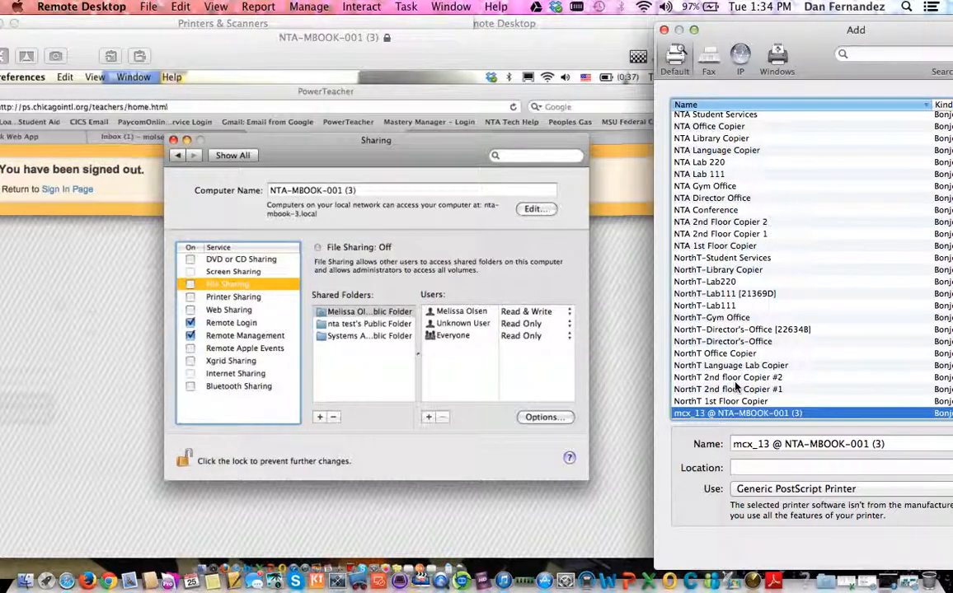
Step: Check the remote Mac's Bluetooth preferences and return to the System Preferences overview
left_click(176, 156)
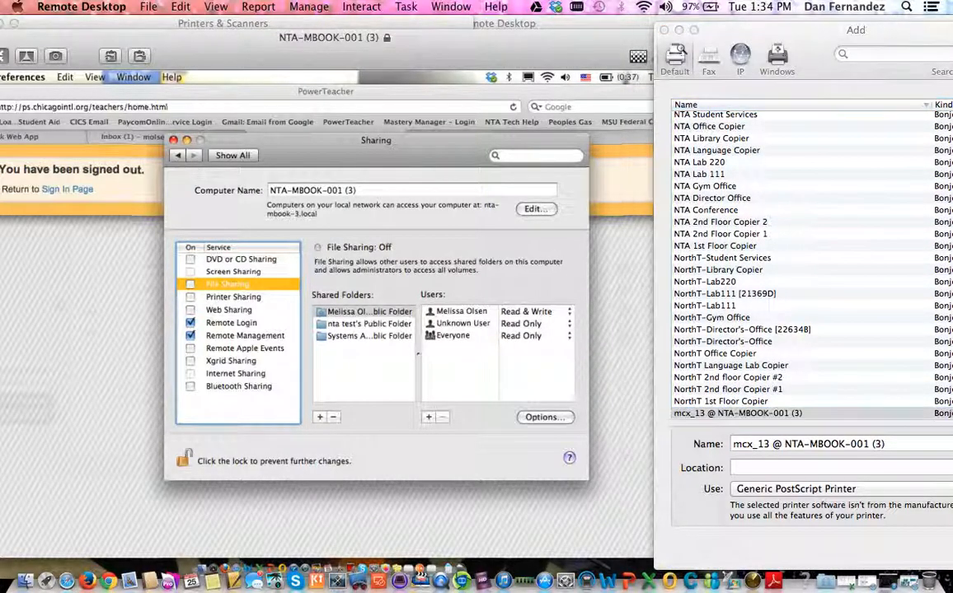
left_click(179, 156)
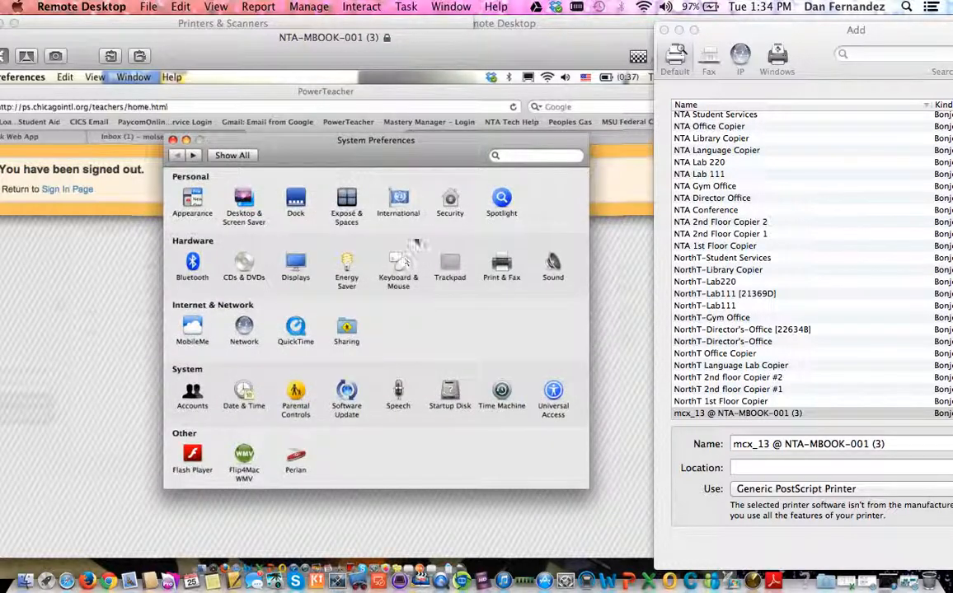
left_click(192, 262)
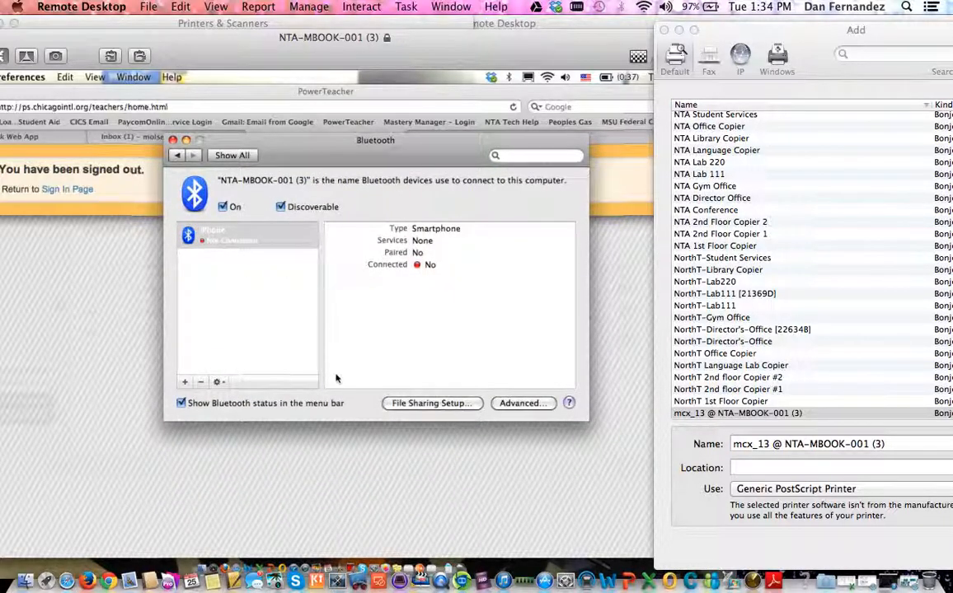
left_click(177, 156)
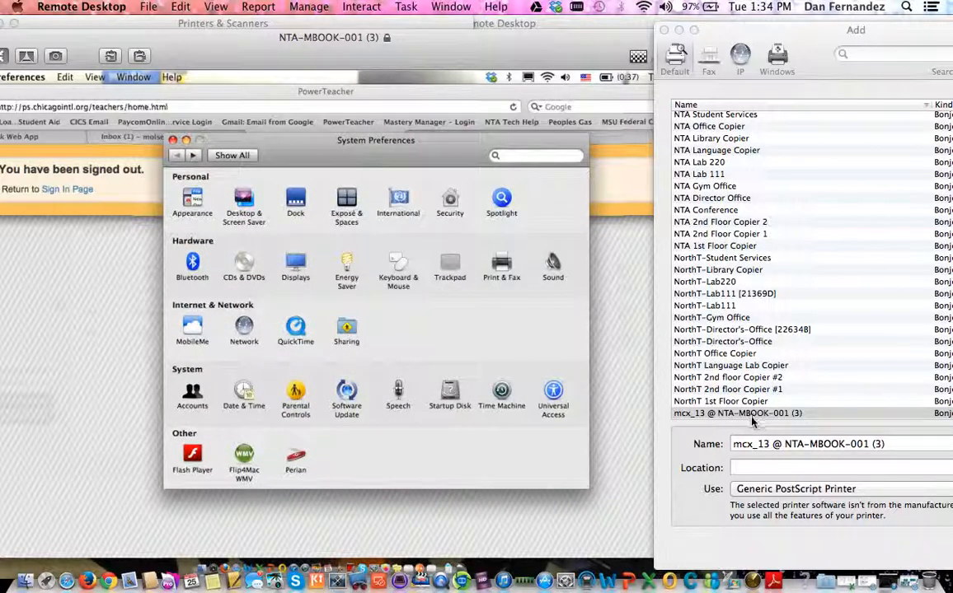
Step: Check the sharing setting of NTA 1st Floor Copier and Brother HL-2270DW series in the remote Print & Fax pane
left_click(752, 416)
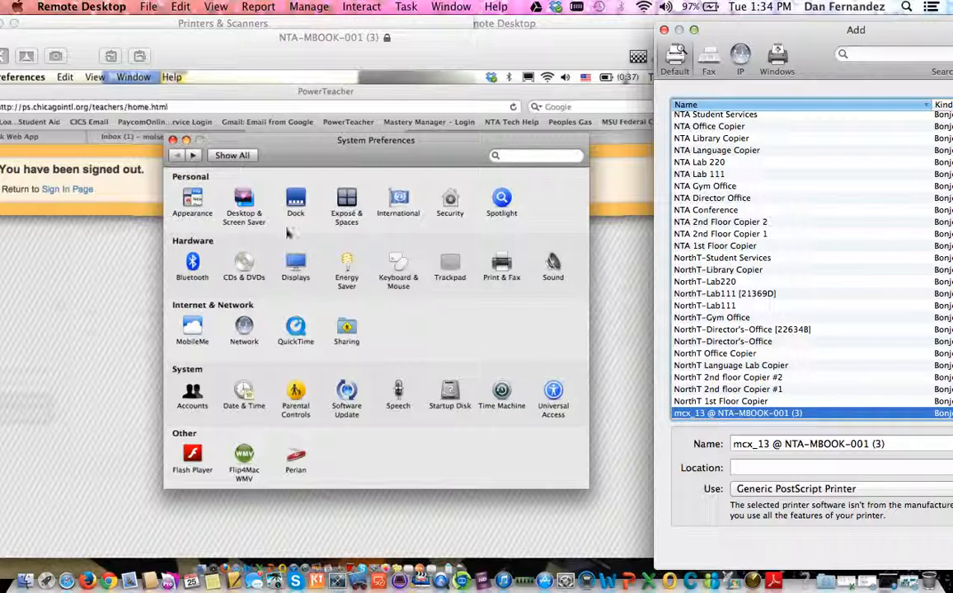
left_click(460, 247)
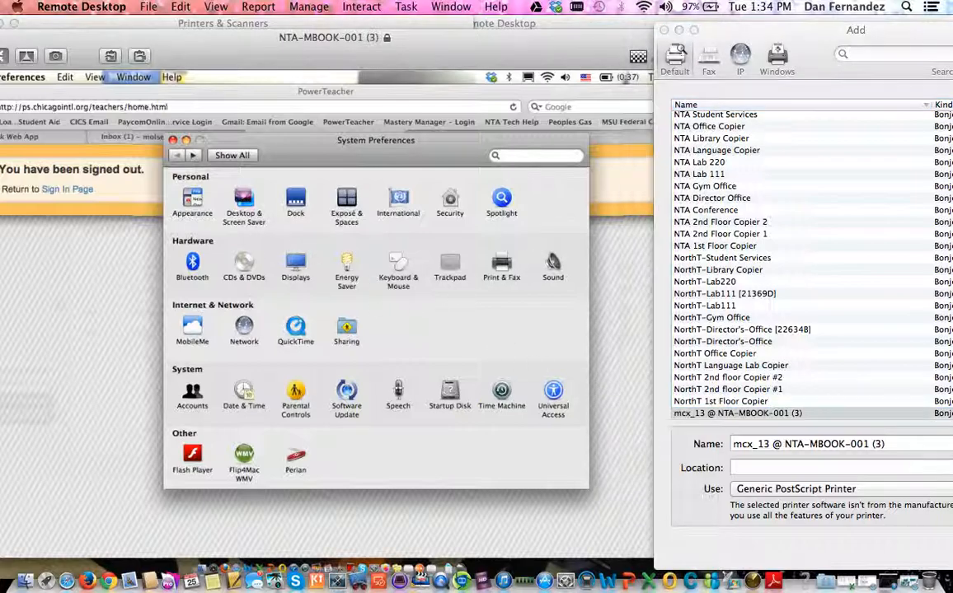
left_click(502, 266)
left_click_drag(279, 239, 278, 194)
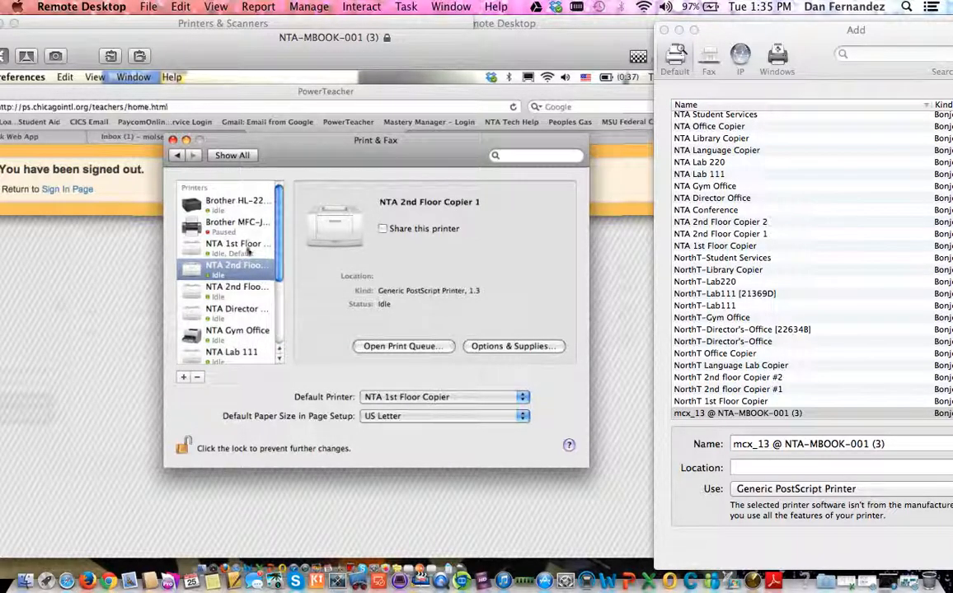
left_click(233, 246)
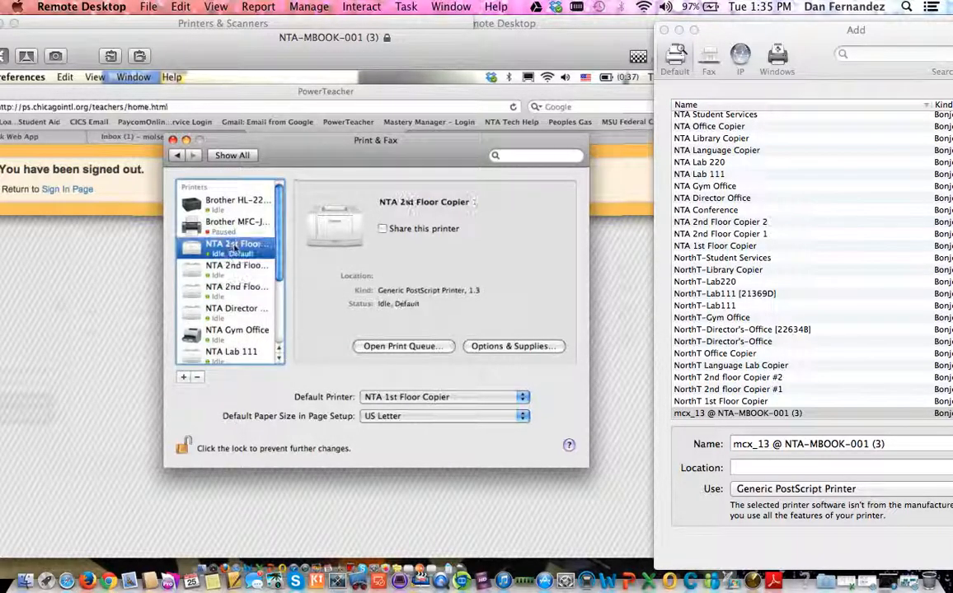
left_click(235, 208)
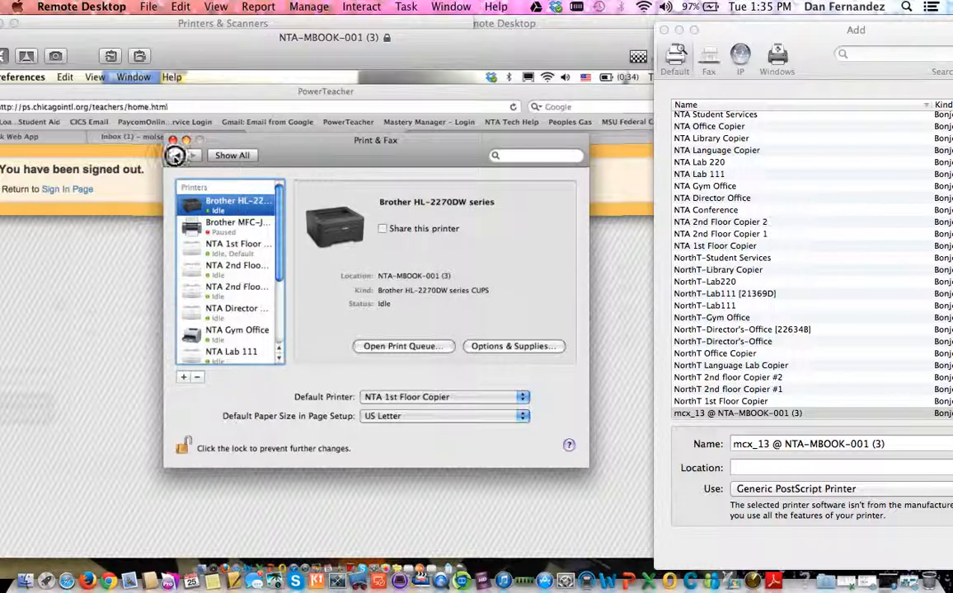
left_click(176, 156)
Step: Return to Printer Sharing in the remote Mac's Sharing preferences and turn on sharing for NTA Gym Office and NTA Director Office
left_click_drag(821, 75, 775, 70)
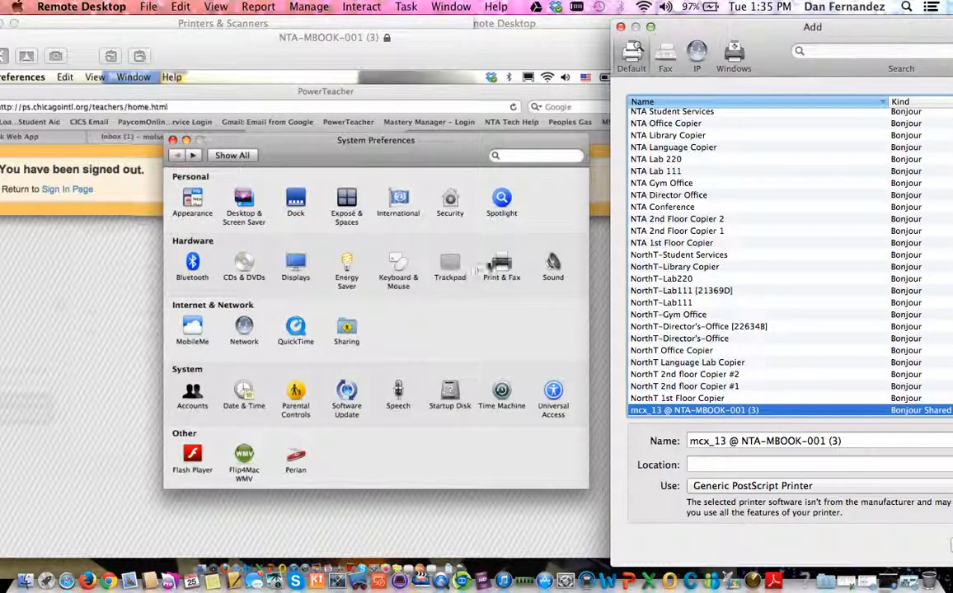
left_click(359, 328)
left_click(351, 328)
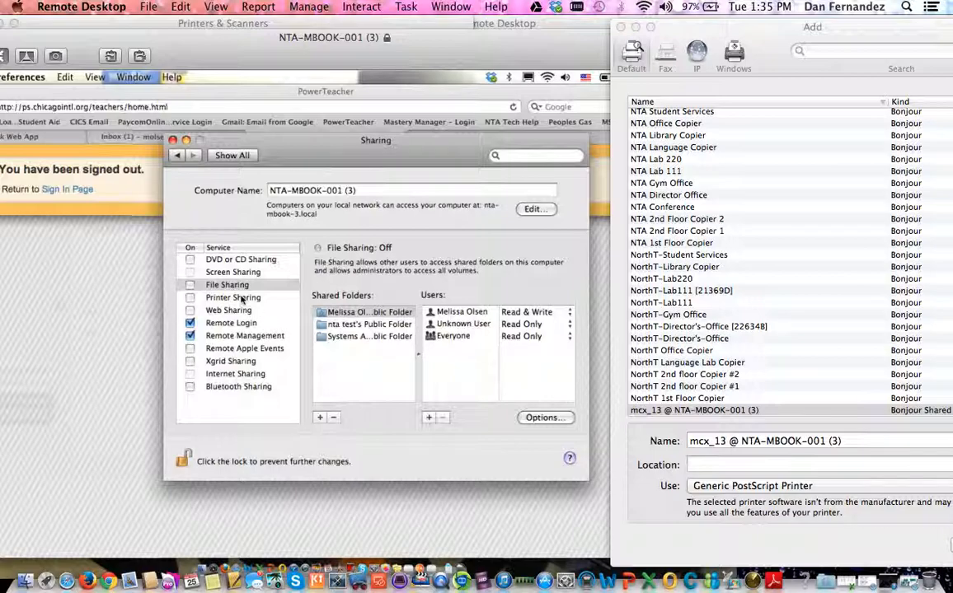
left_click(239, 299)
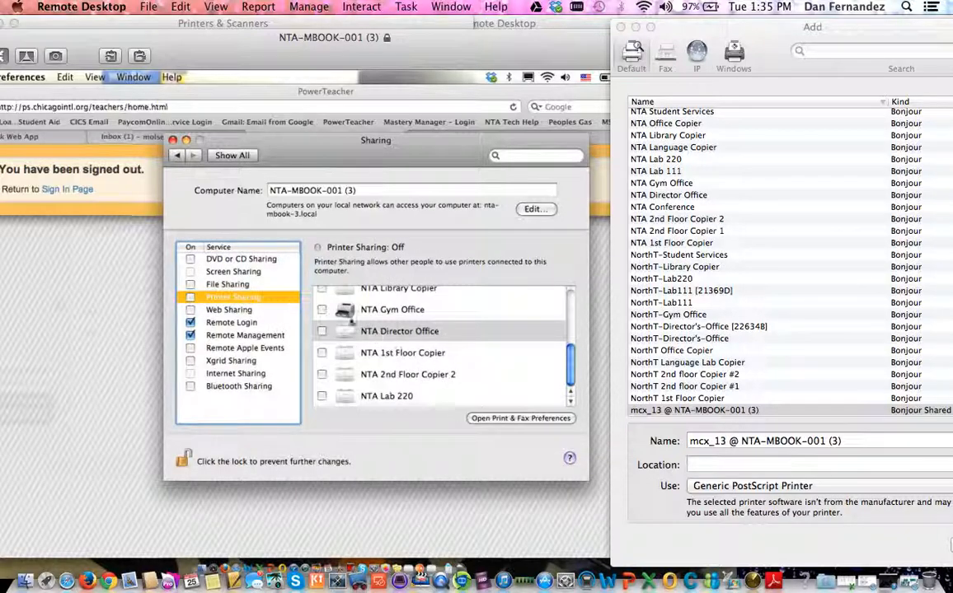
left_click(321, 310)
left_click(323, 338)
left_click(322, 334)
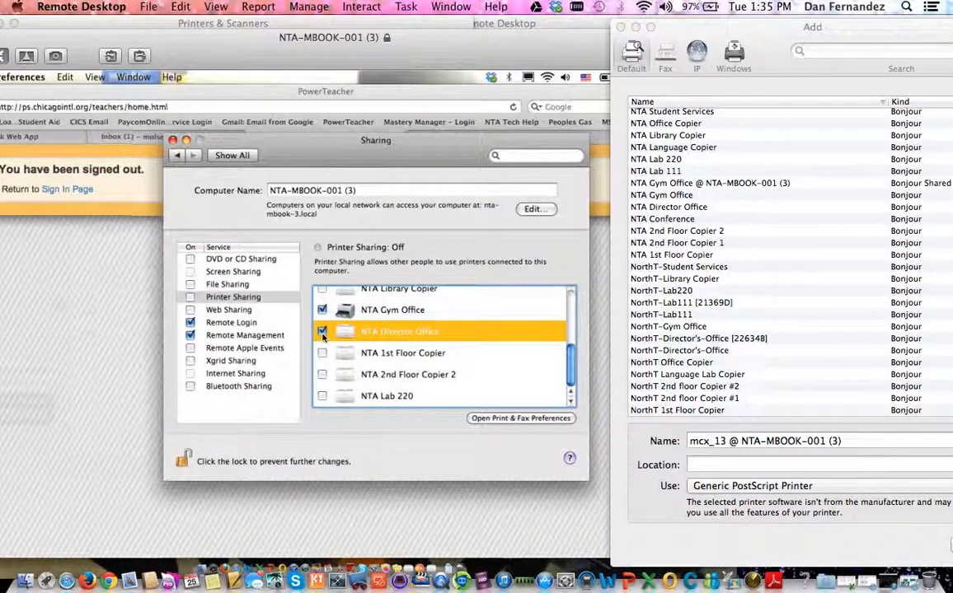
Step: Turn on sharing for NTA 1st Floor Copier, NTA 2nd Floor Copier 2 and NTA Lab 220 in the remote Printer Sharing list
left_click(322, 352)
left_click(322, 352)
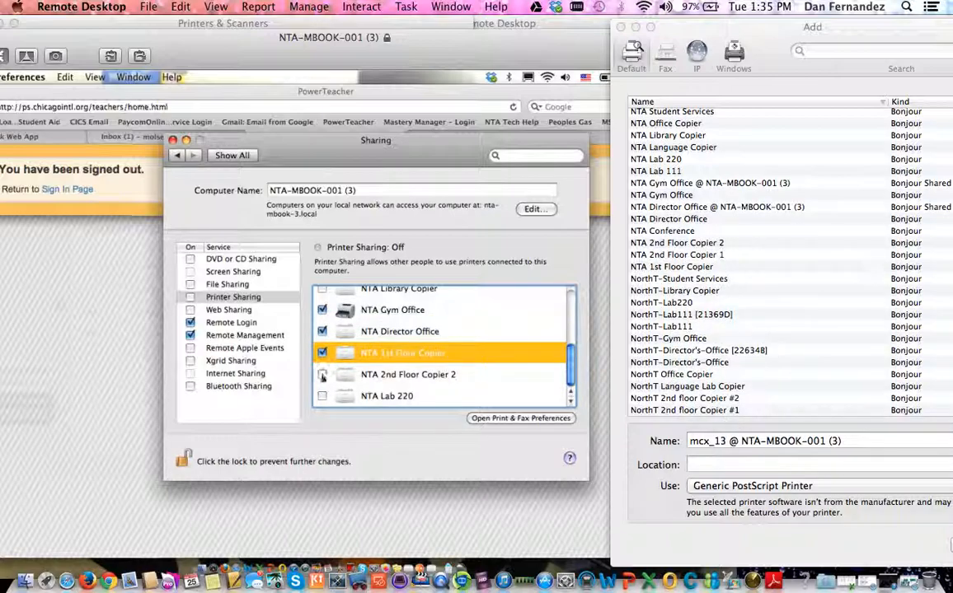
left_click(322, 376)
left_click(322, 396)
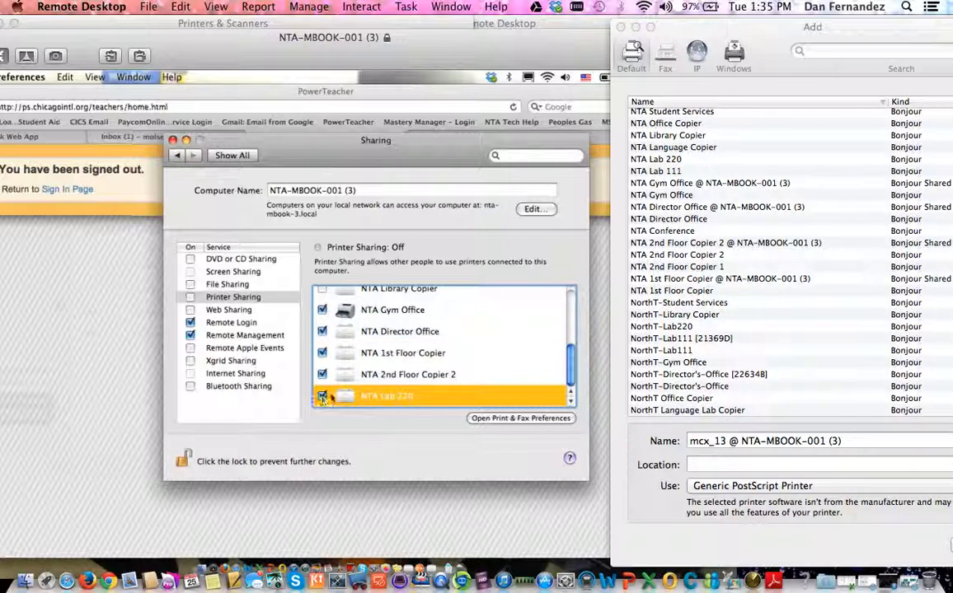
Step: Examine the printer entries shared from NTA-MBOOK-001 (3) in the local Add printer list, including Gym Office, 1st Floor Copier and 2nd Floor Copier 2
left_click(796, 246)
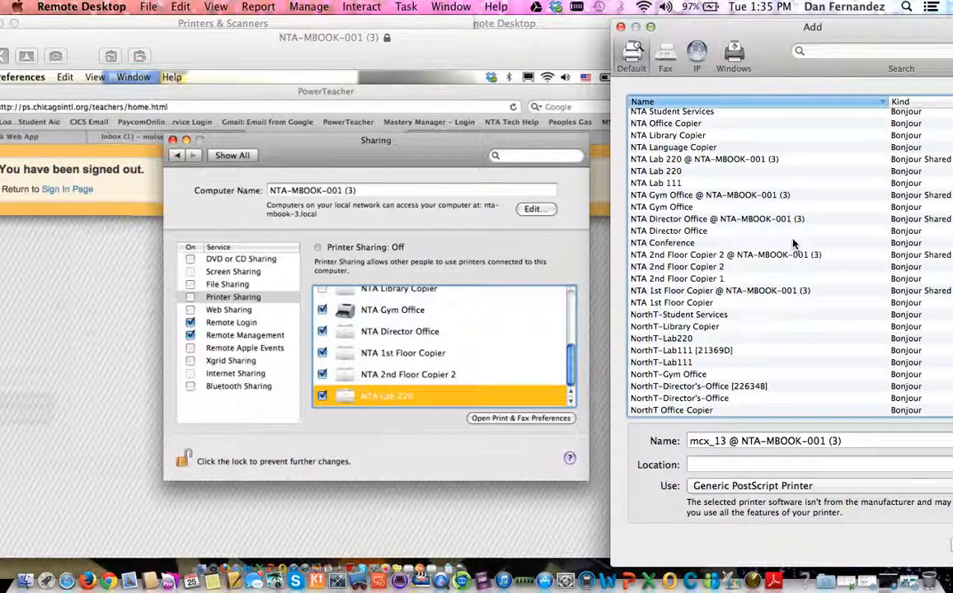
left_click(762, 218)
left_click(700, 194)
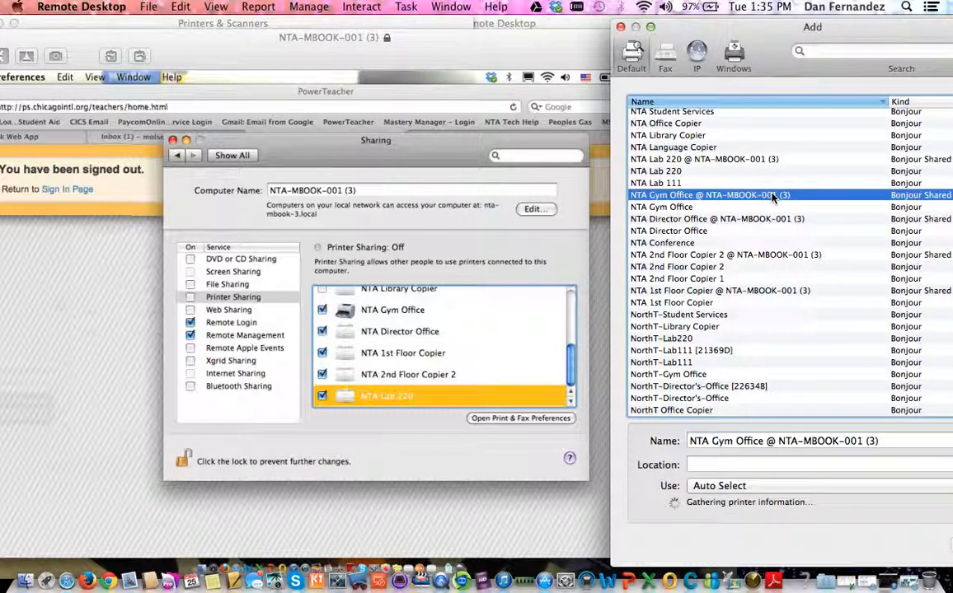
left_click(760, 160)
left_click(766, 290)
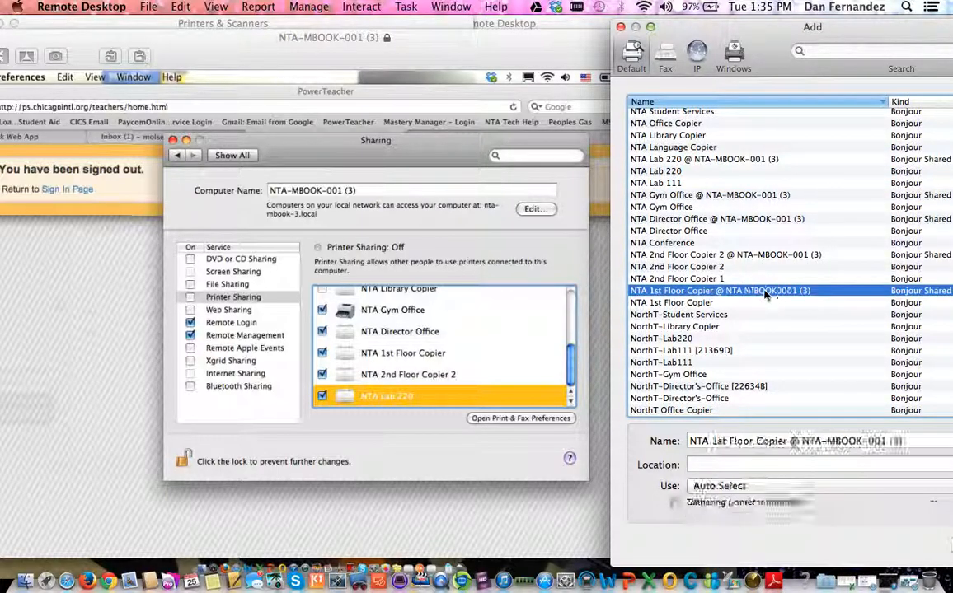
left_click(775, 257)
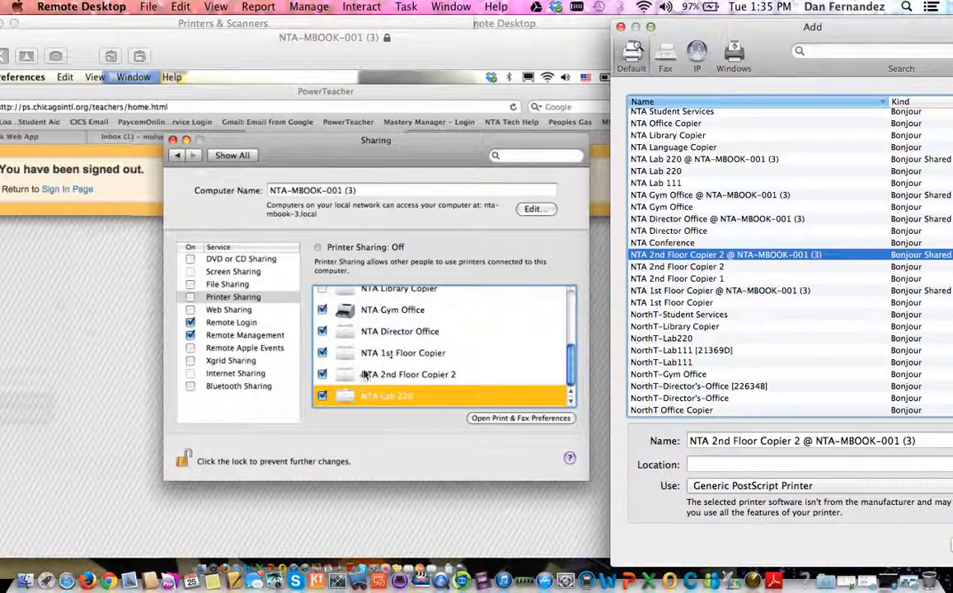
Step: Turn off sharing for NTA 2nd Floor Copier 2, NTA 1st Floor Copier, NTA Director Office, NTA Gym Office and NTA Lab 220 on the remote Mac
left_click(322, 375)
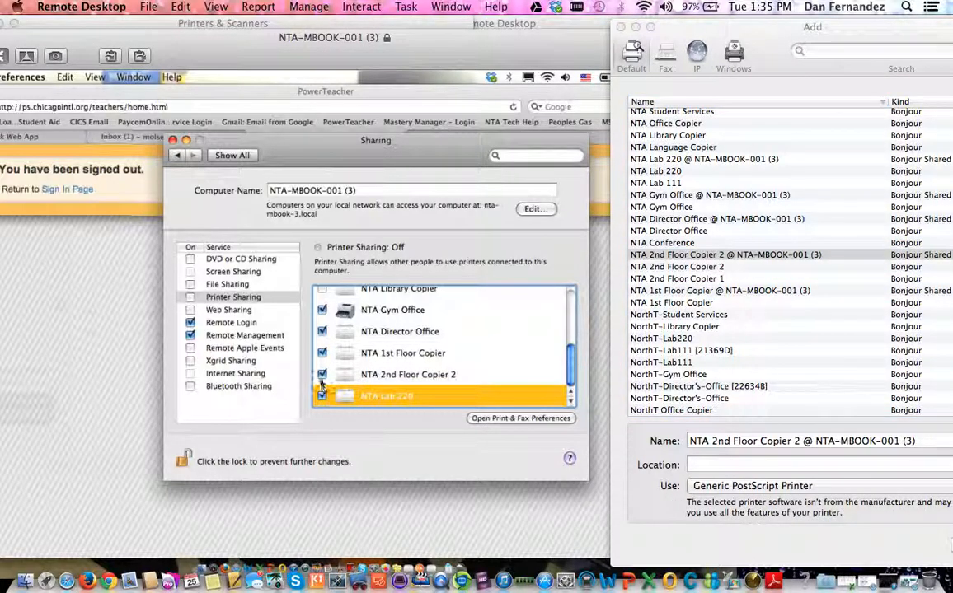
left_click(322, 353)
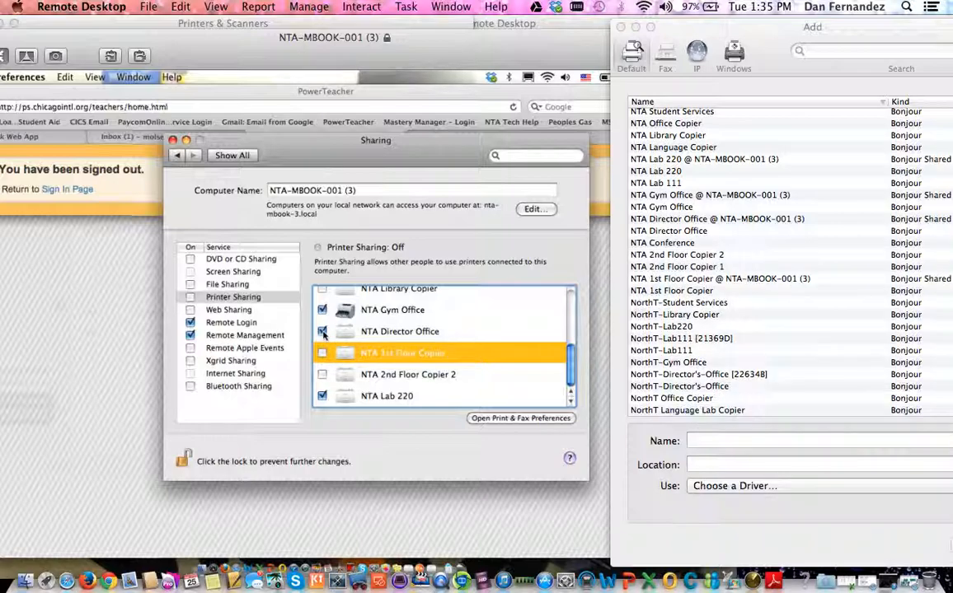
left_click(323, 331)
left_click(323, 310)
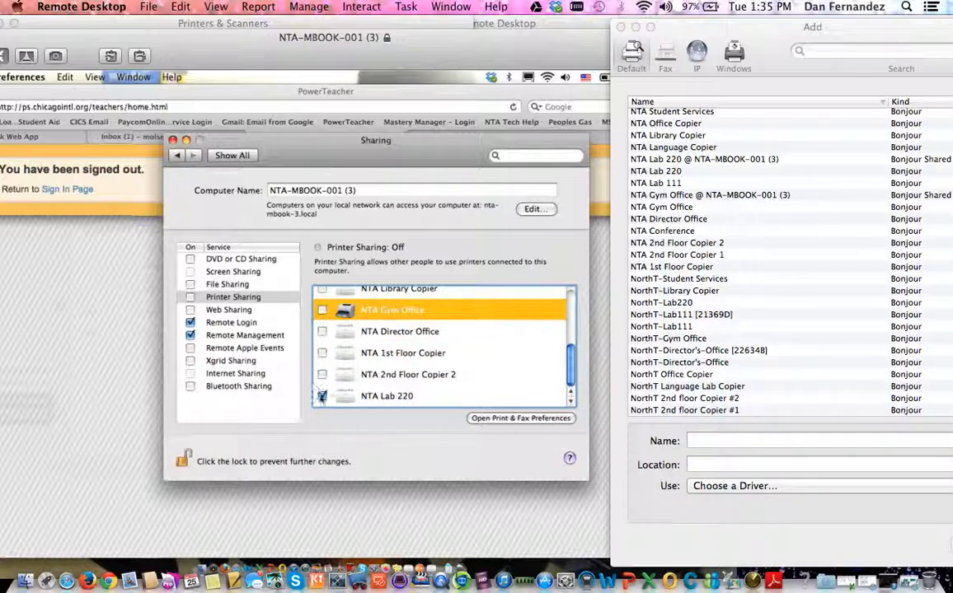
left_click(322, 397)
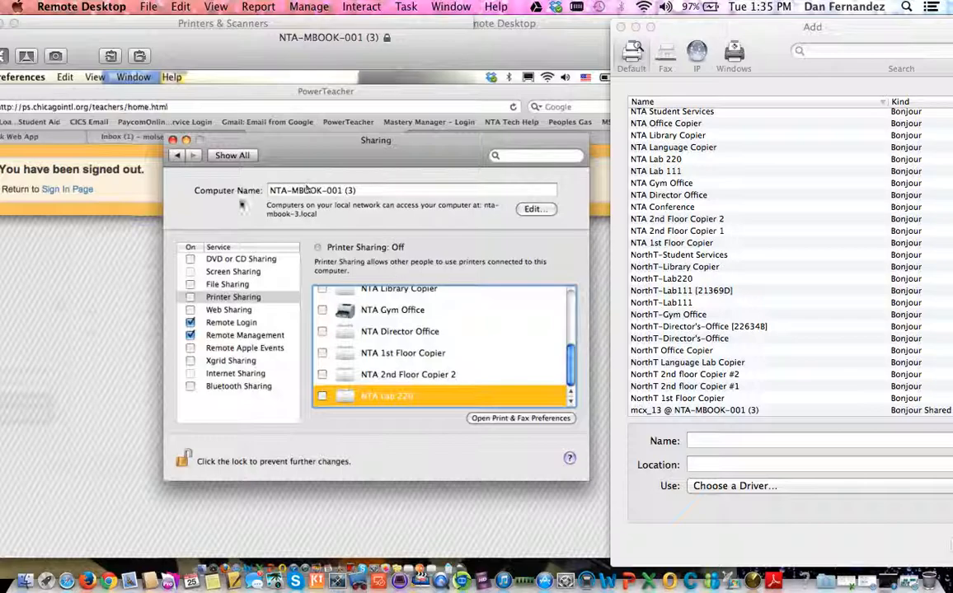
Step: Return the remote Mac to the System Preferences overview and close the NTA-MBOOK-001 (3) control session window
left_click(176, 155)
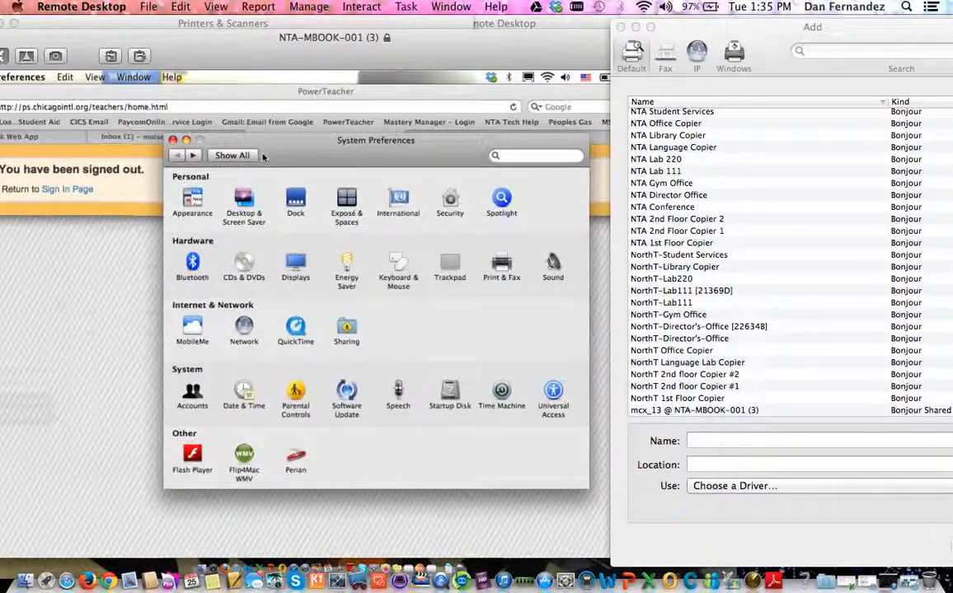
left_click(441, 584)
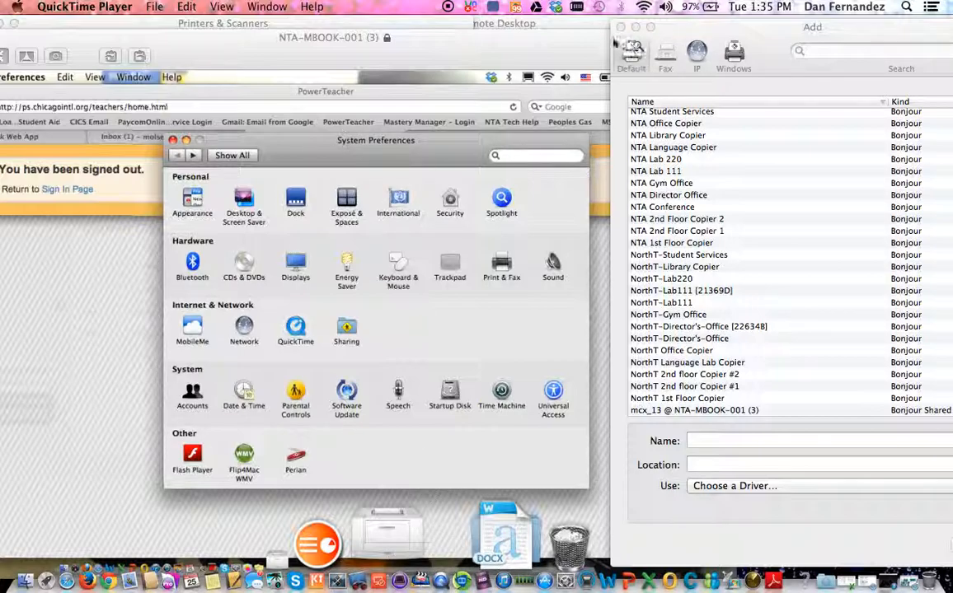
left_click(173, 145)
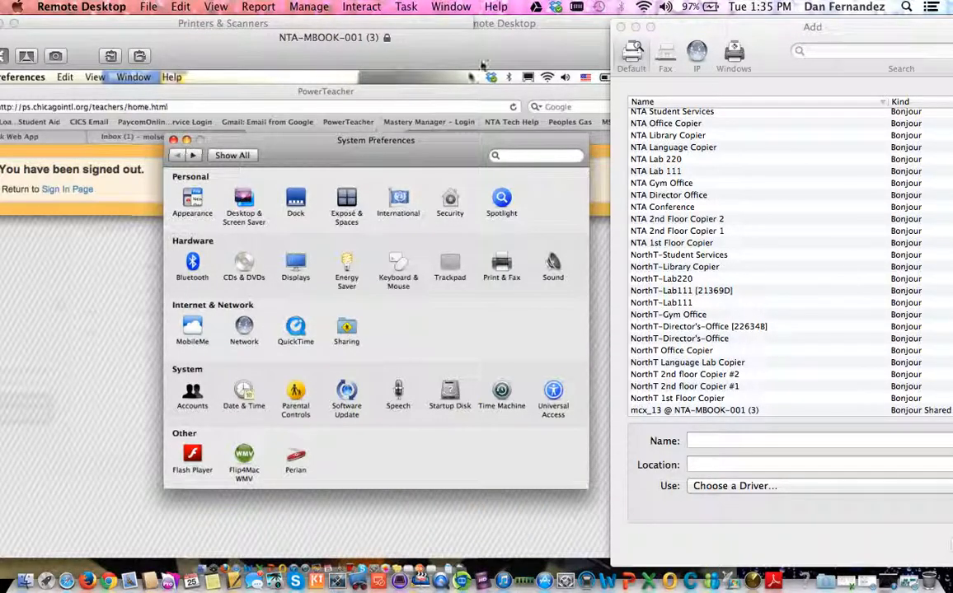
left_click_drag(334, 61, 504, 66)
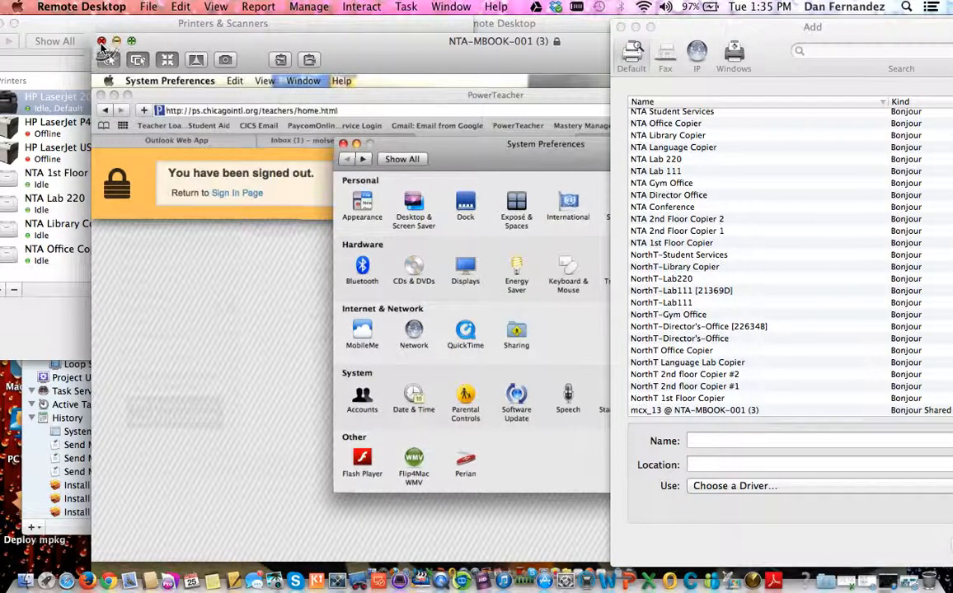
left_click(100, 40)
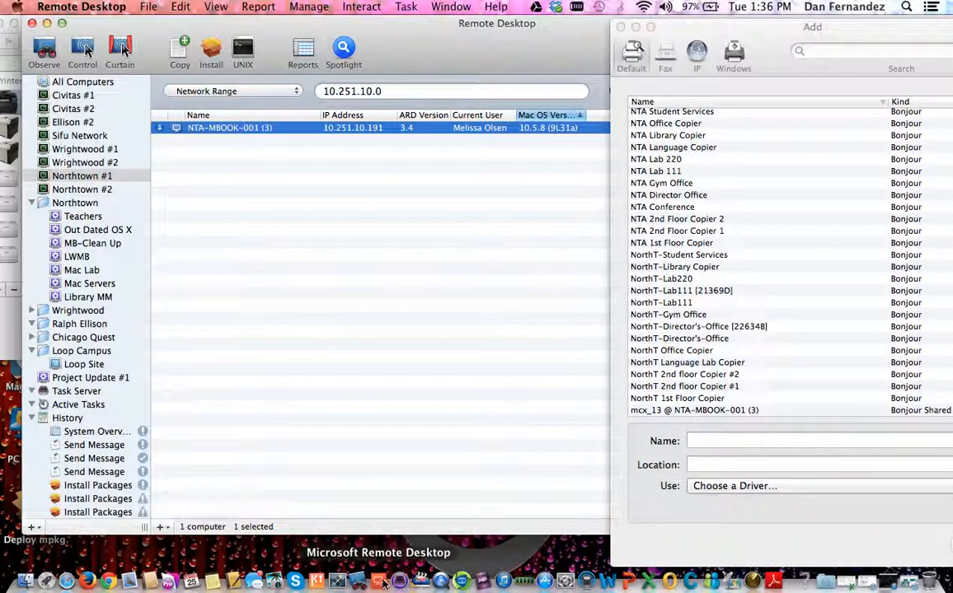
left_click(441, 582)
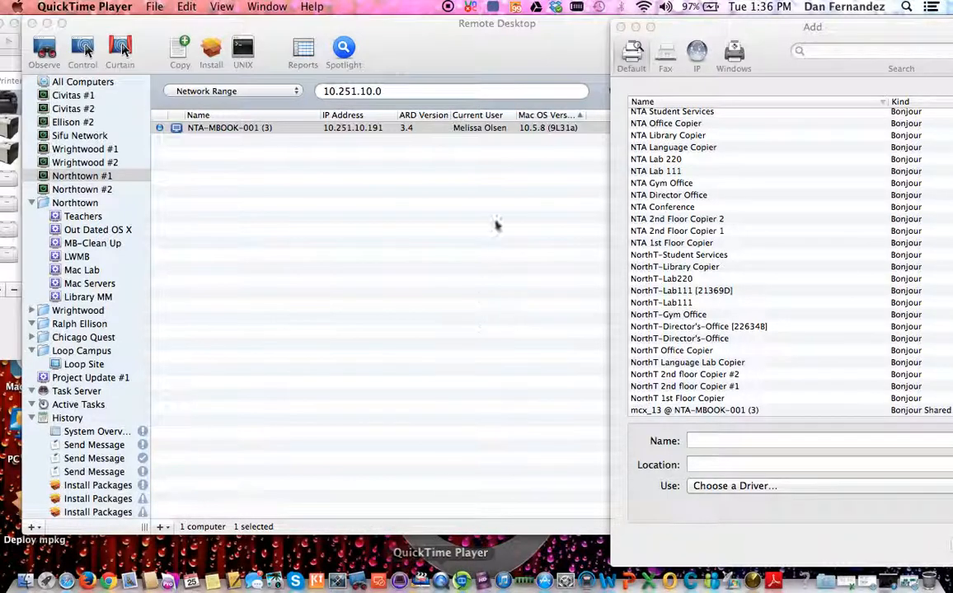